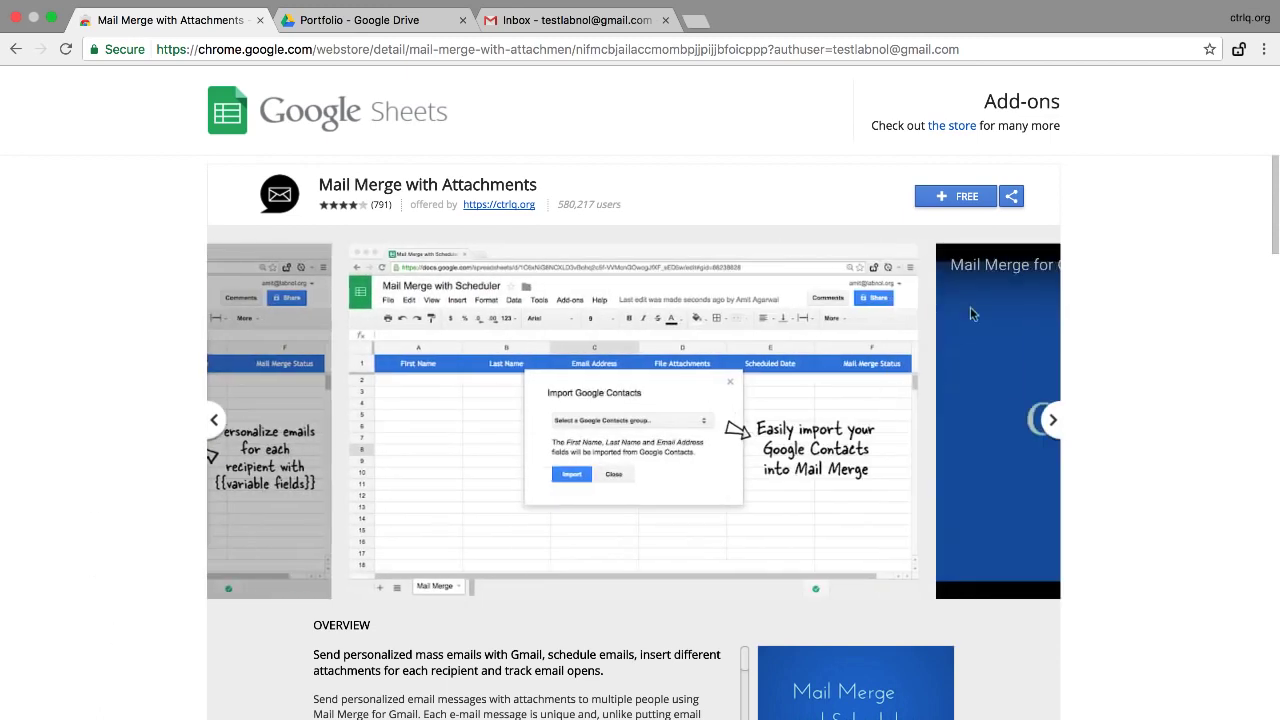
Install the free Mail Merge with Attachments add-on for Google Sheets and grant it the requested account permissions
click(967, 200)
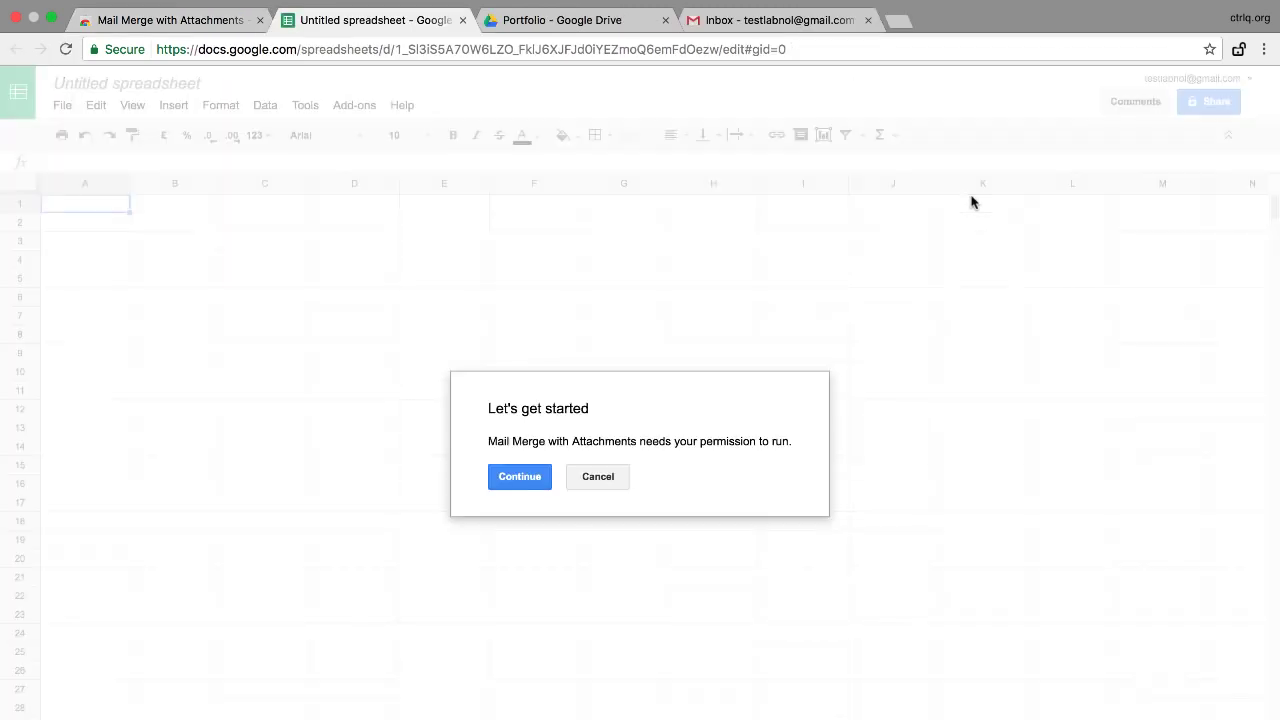
click(522, 479)
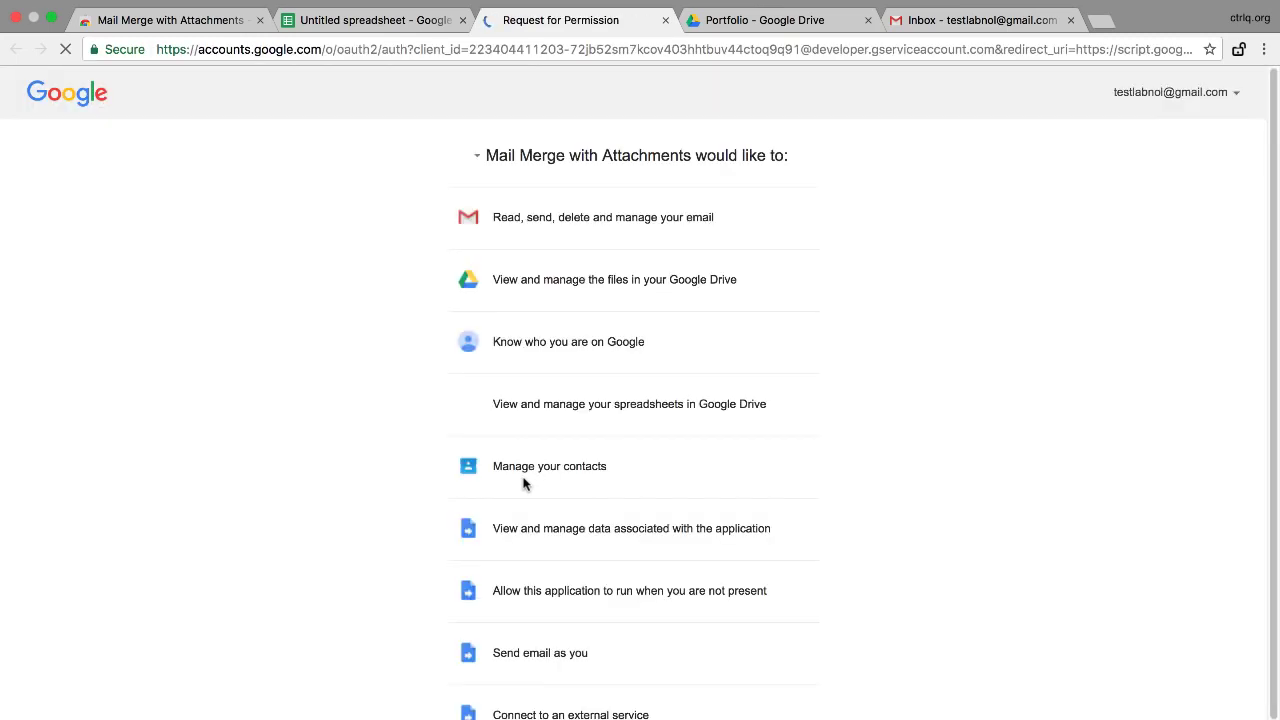
scroll(522, 484, down, 3)
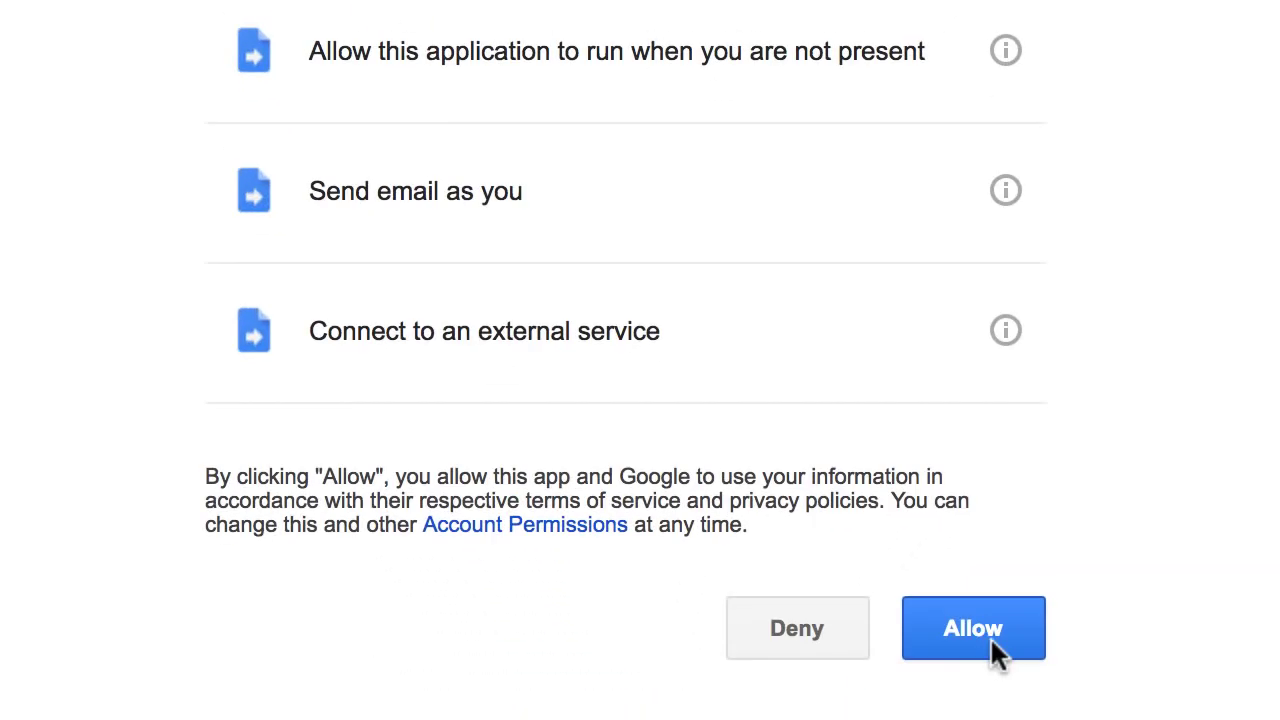
click(985, 630)
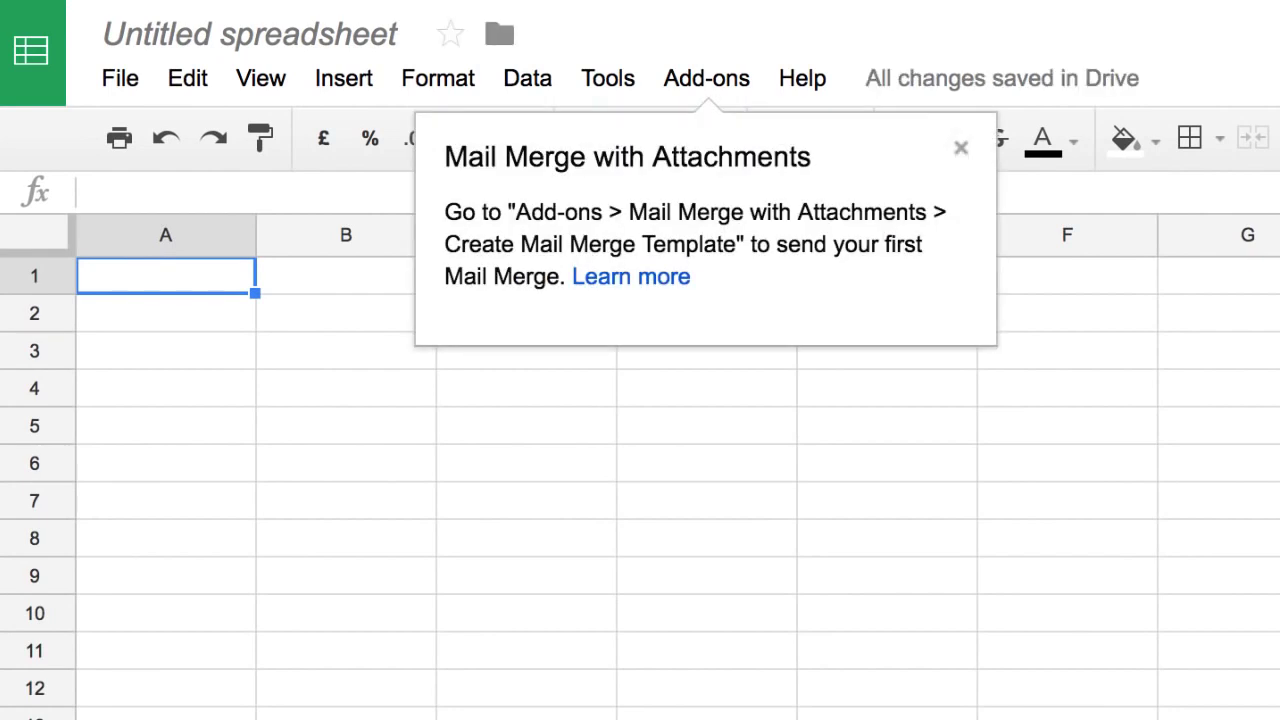
Create a merge template in the untitled spreadsheet with the Mail Merge with Attachments add-on
click(745, 78)
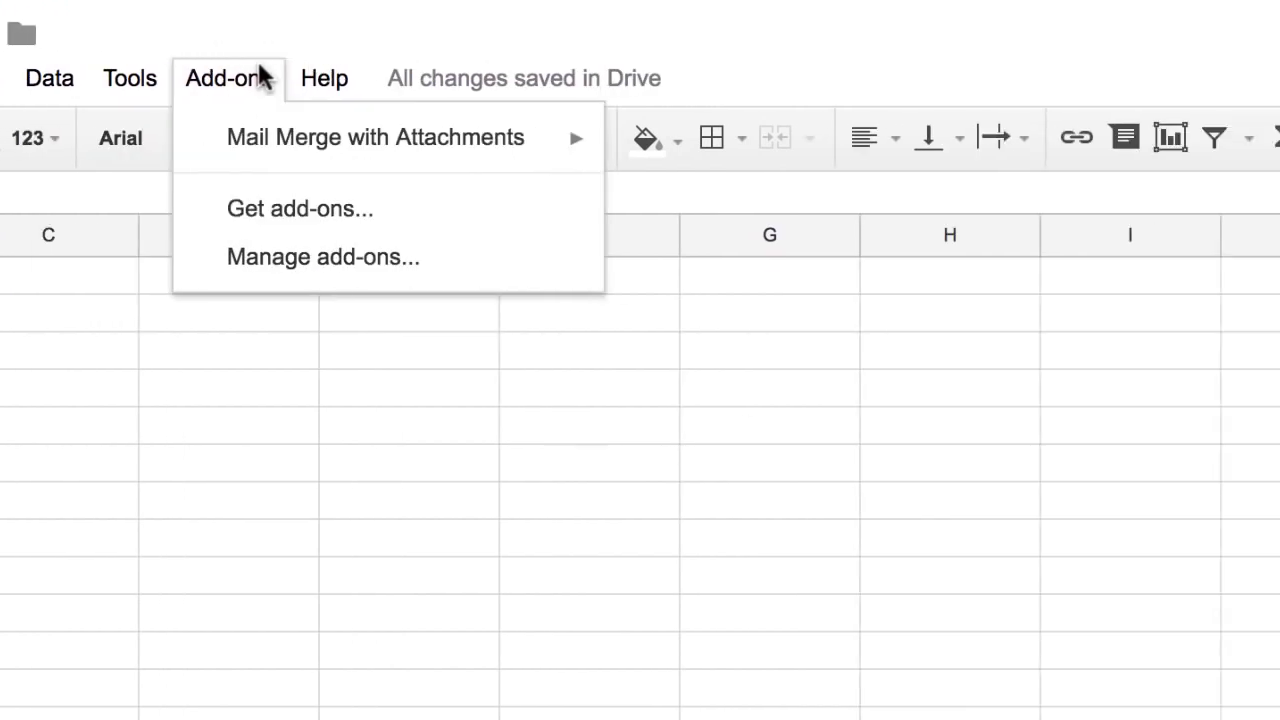
mouse_move(316, 142)
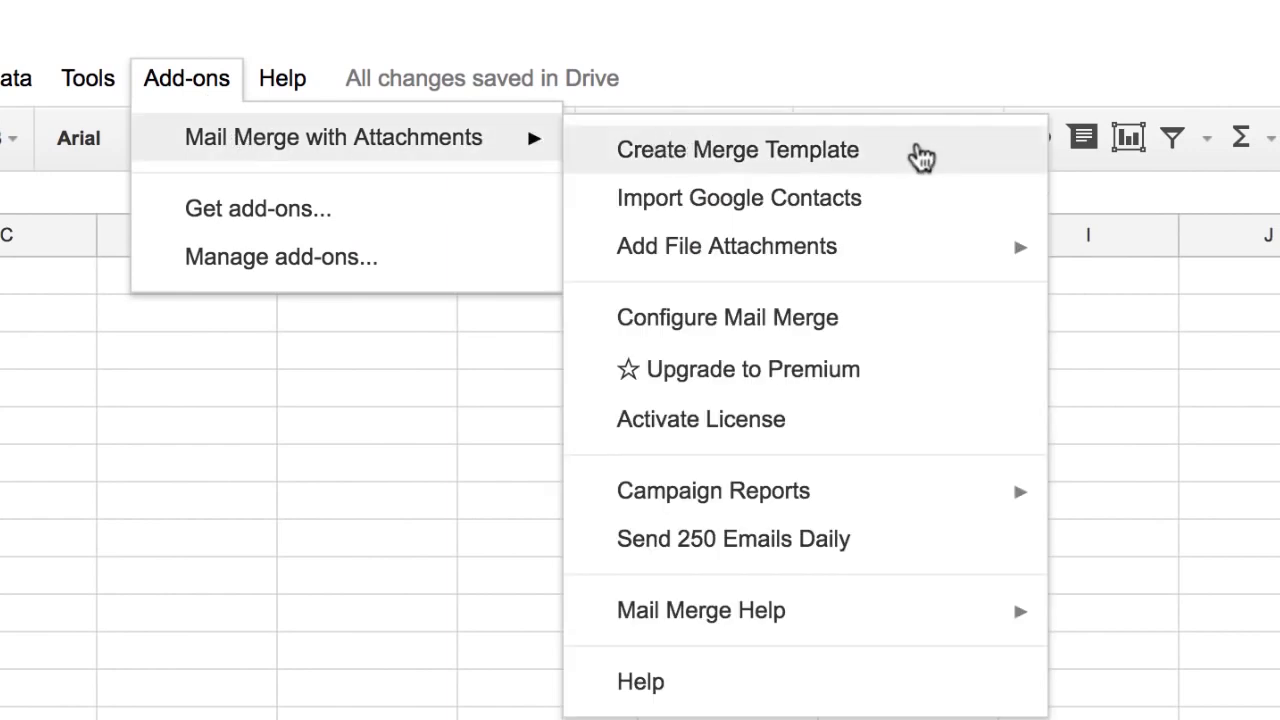
click(920, 157)
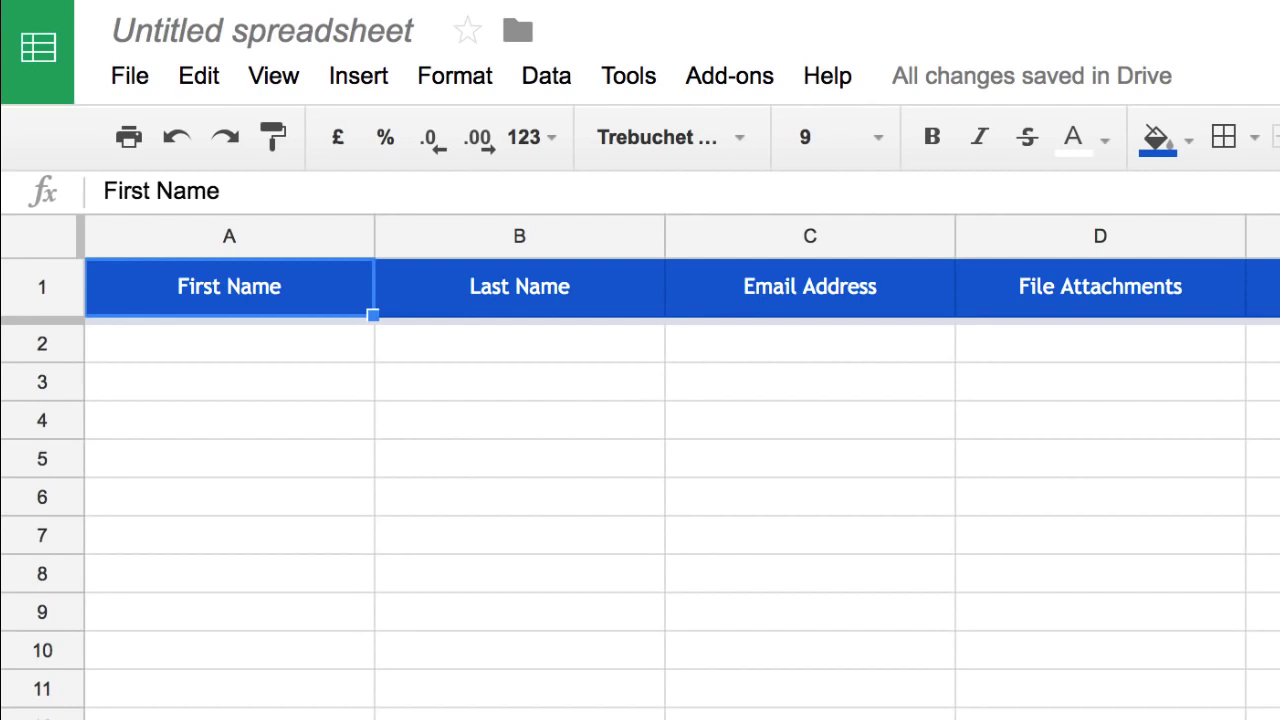
Rename the Last Name column header in B1 to Studio Name
click(538, 284)
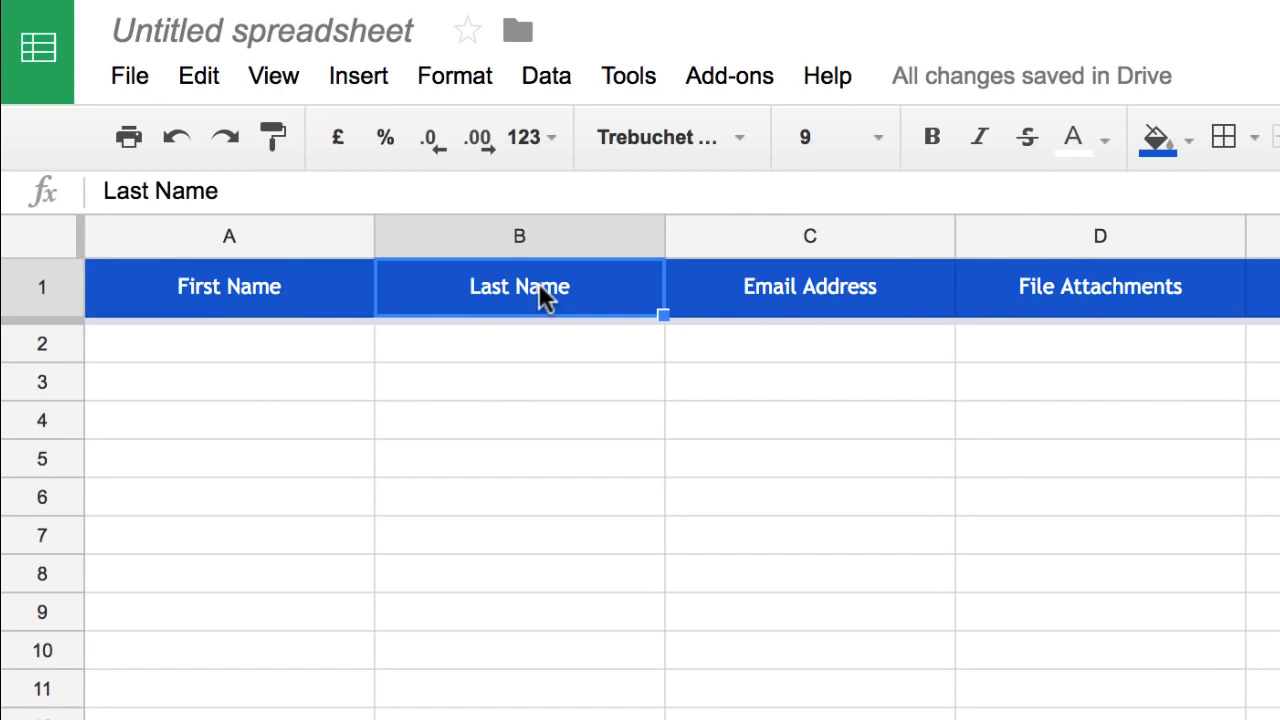
double_click(538, 282)
double_click(481, 278)
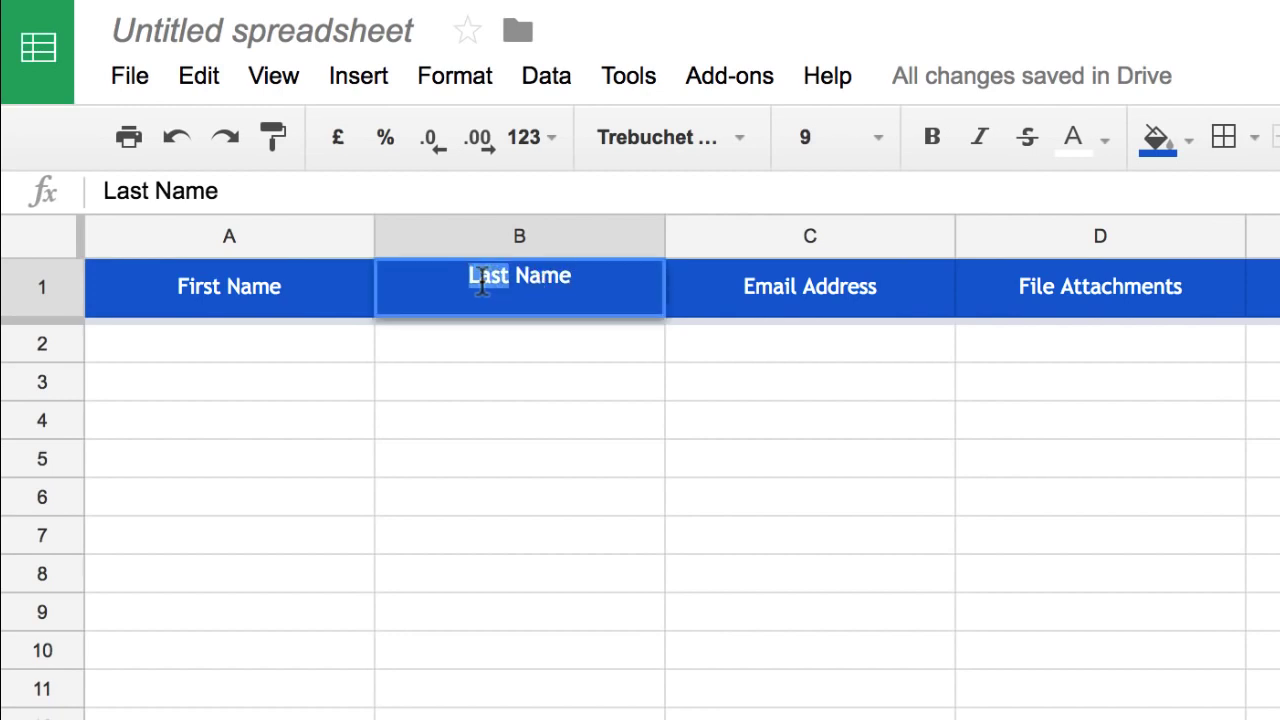
text(Studio)
key(Return)
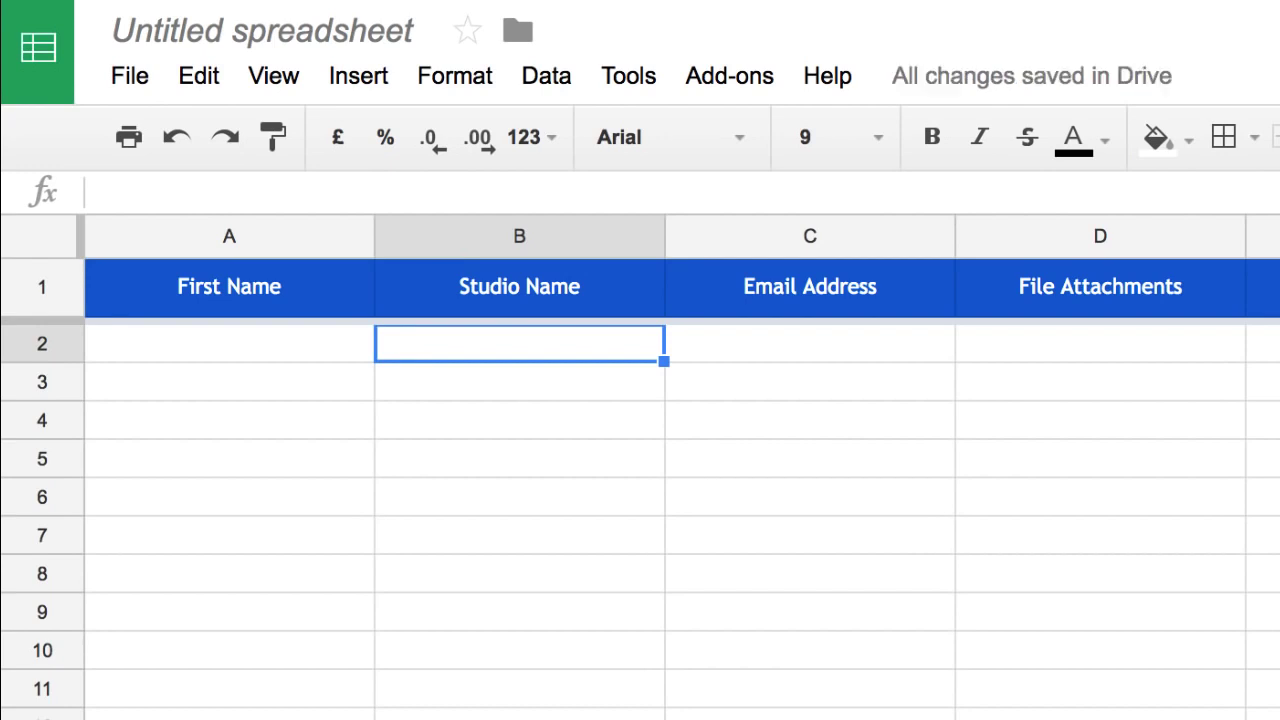
Insert a new column before the Email Address column and give it the header Country
right_click(839, 234)
click(930, 481)
click(836, 270)
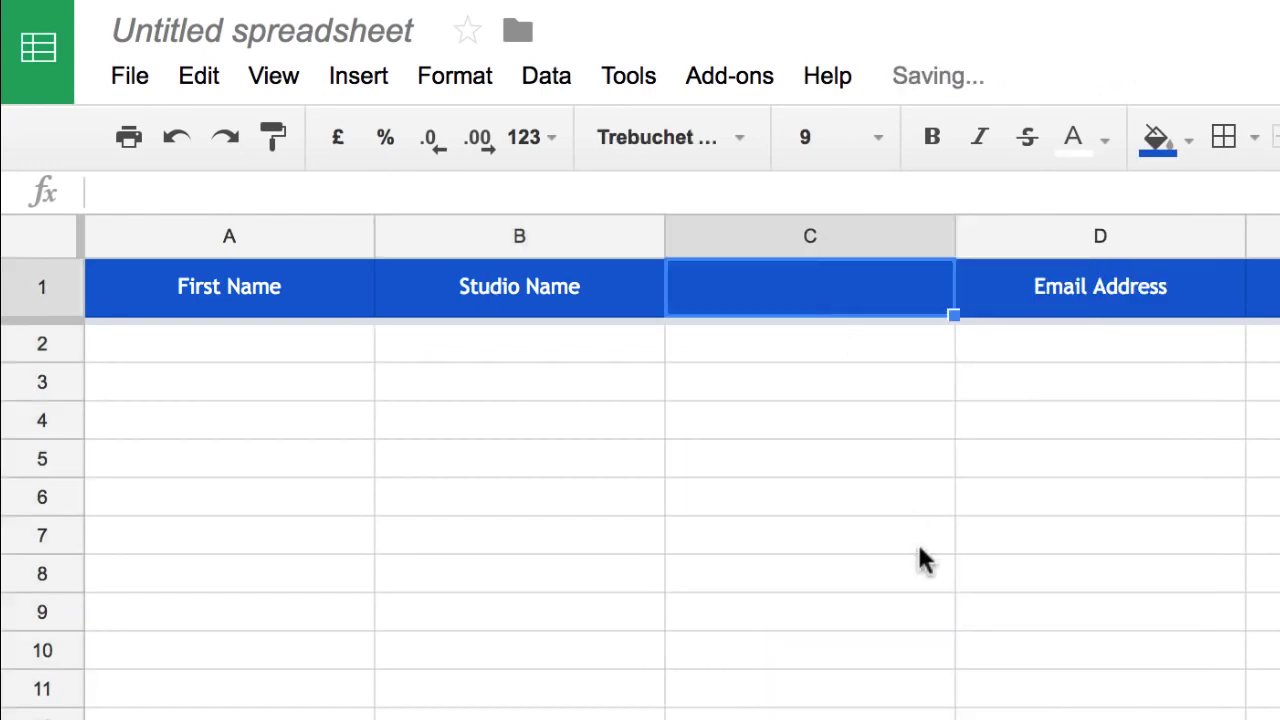
text(Country)
key(Return)
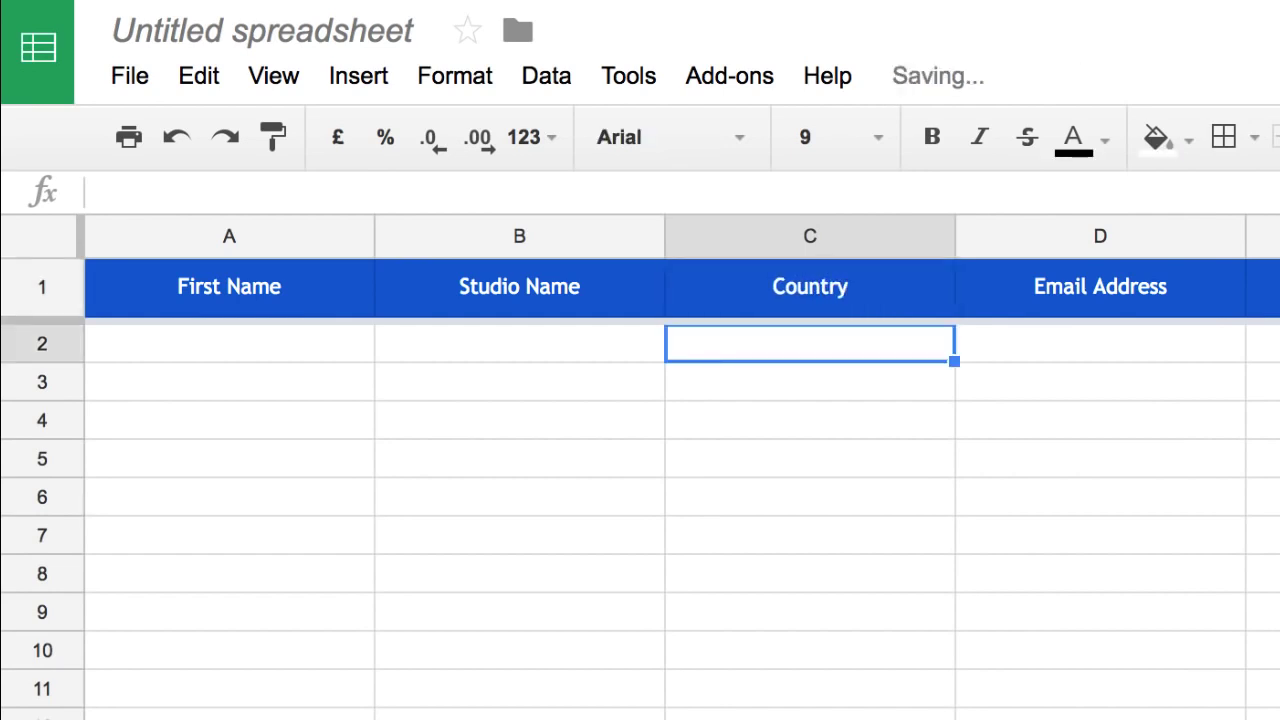
Fill row 2 with the recipient's first name, studio Future World, country Australia and the recipient's email address
click(229, 344)
text(Angus)
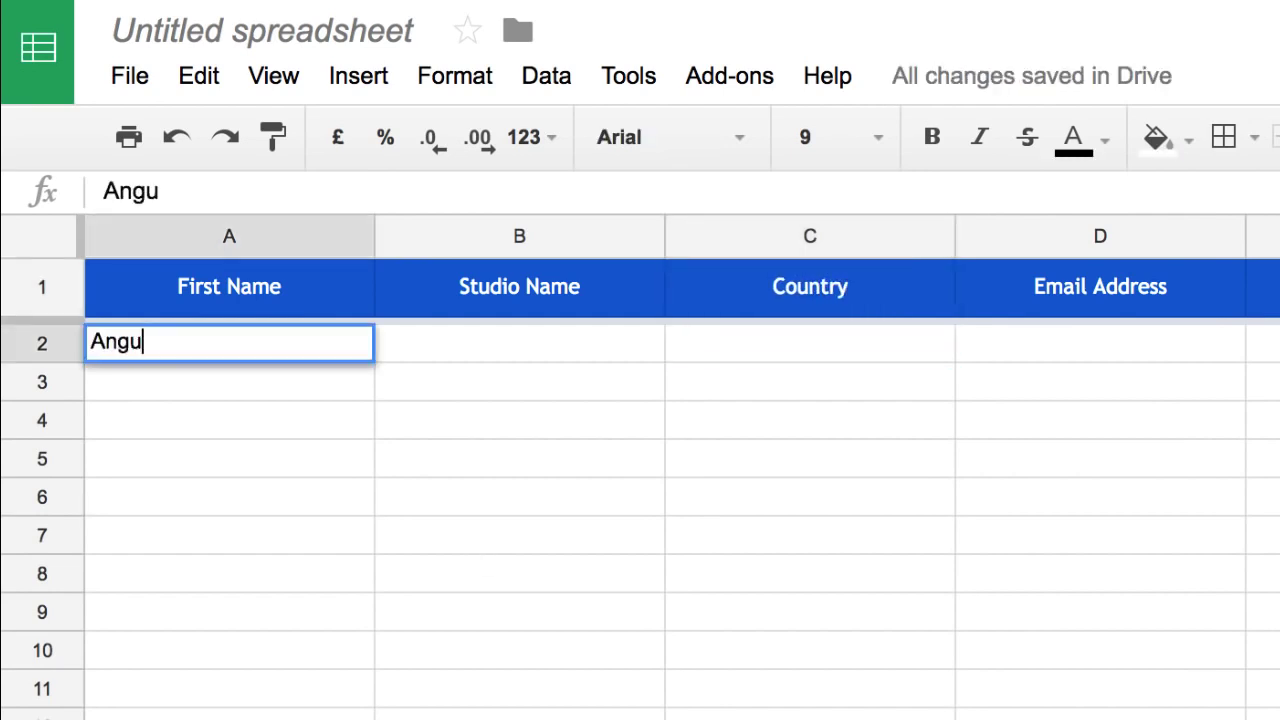
key(Tab)
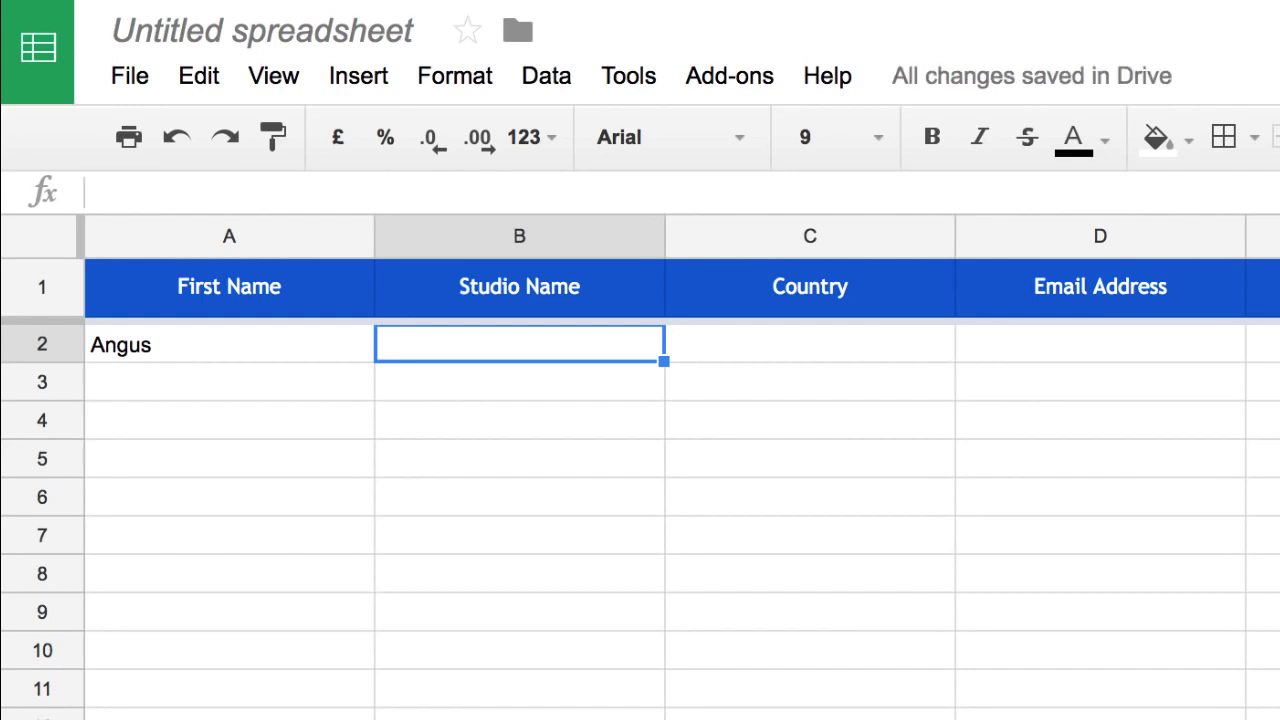
text(Future)
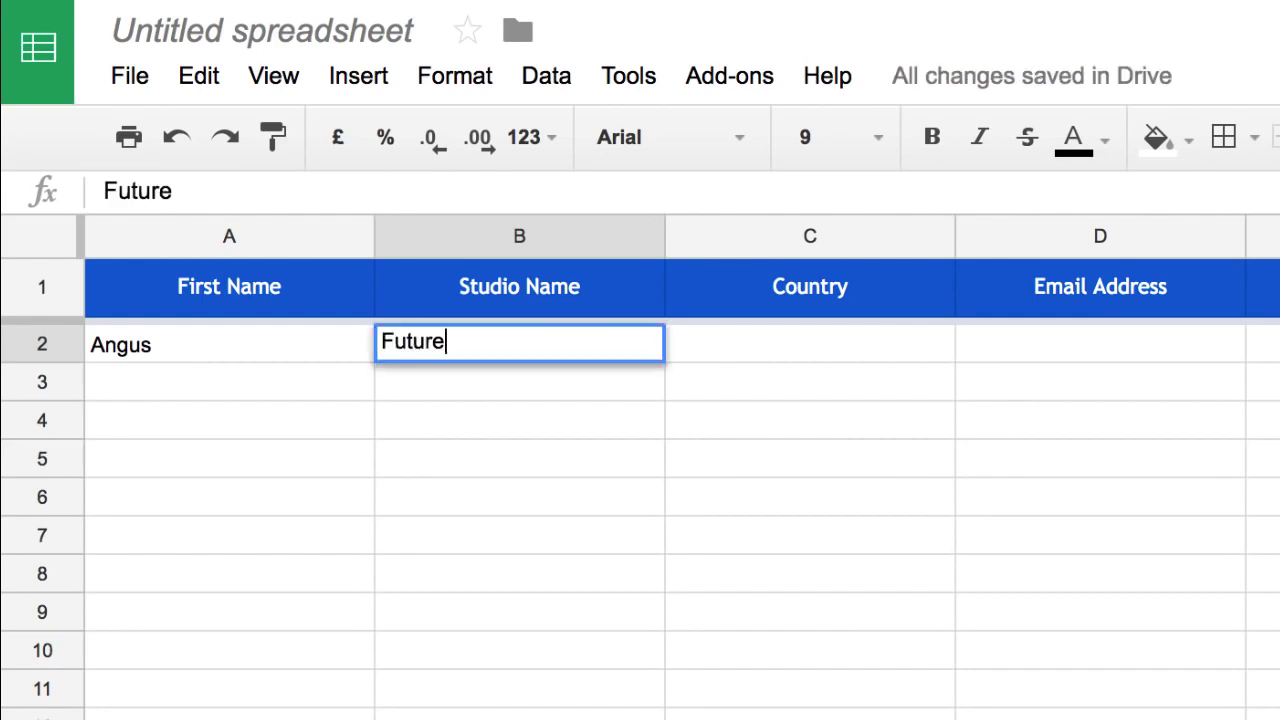
text( World)
key(Tab)
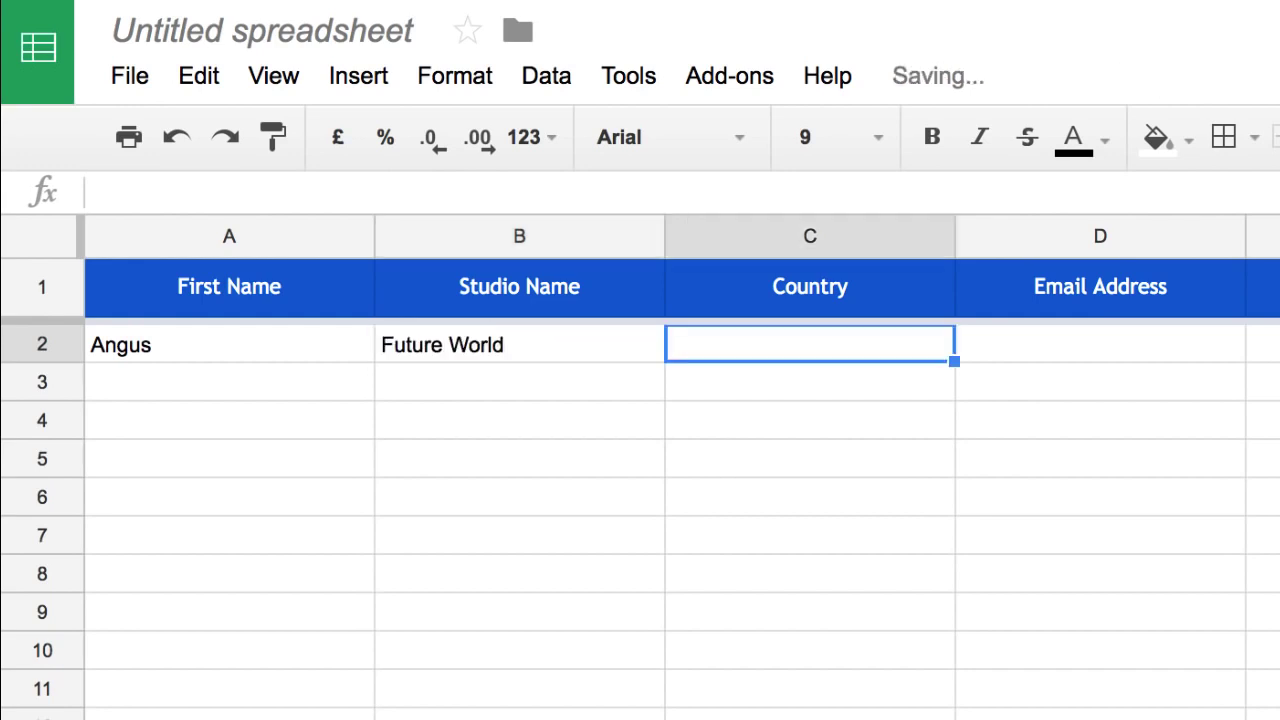
text(Australia)
key(Tab)
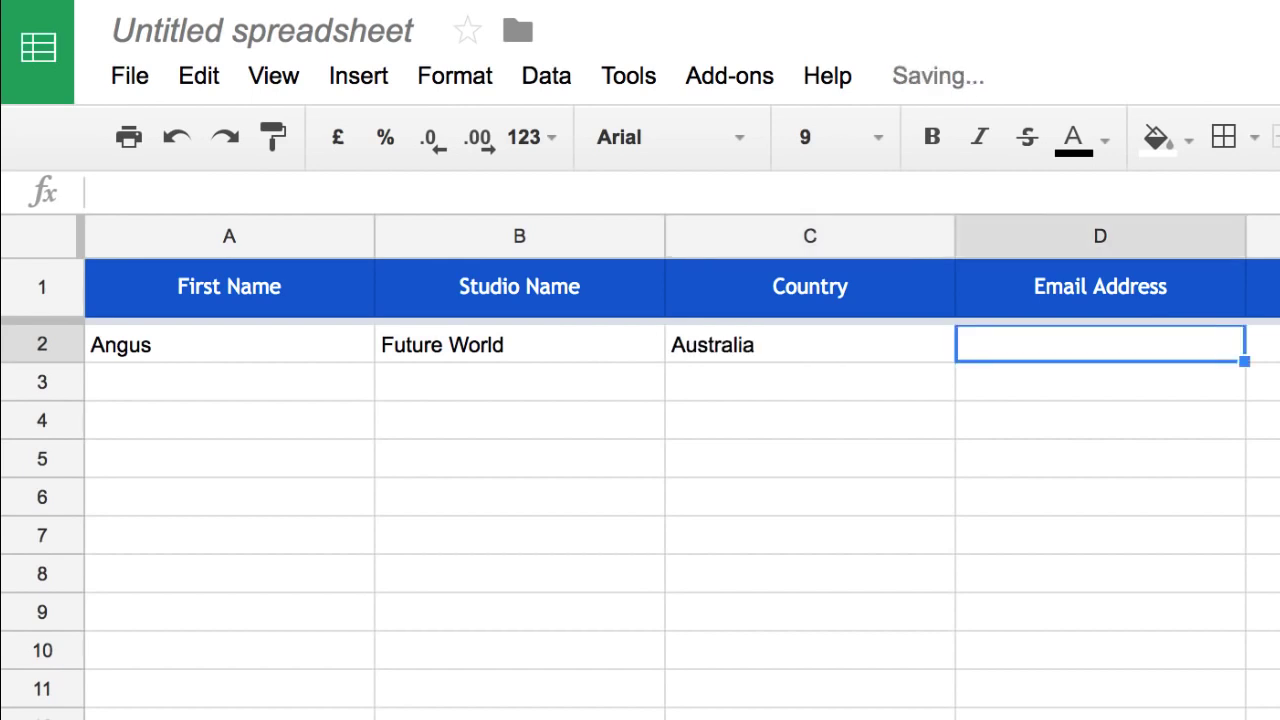
text(angus@example.com)
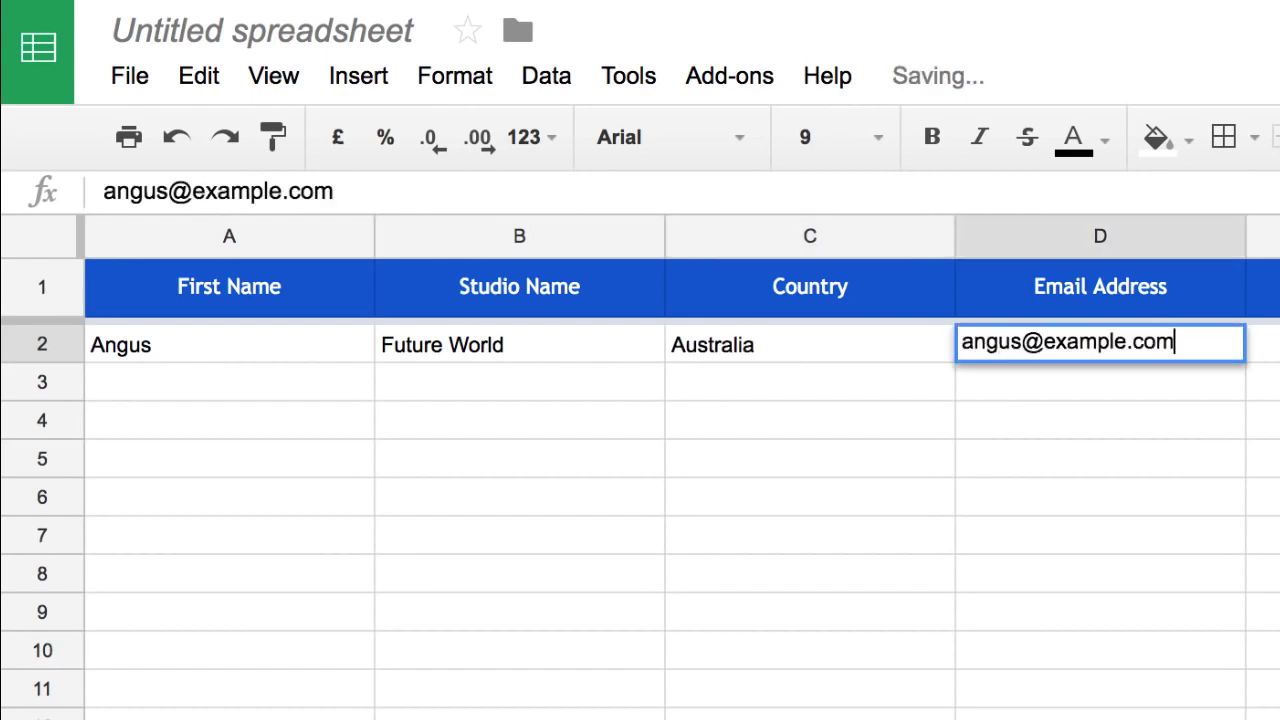
key(Return)
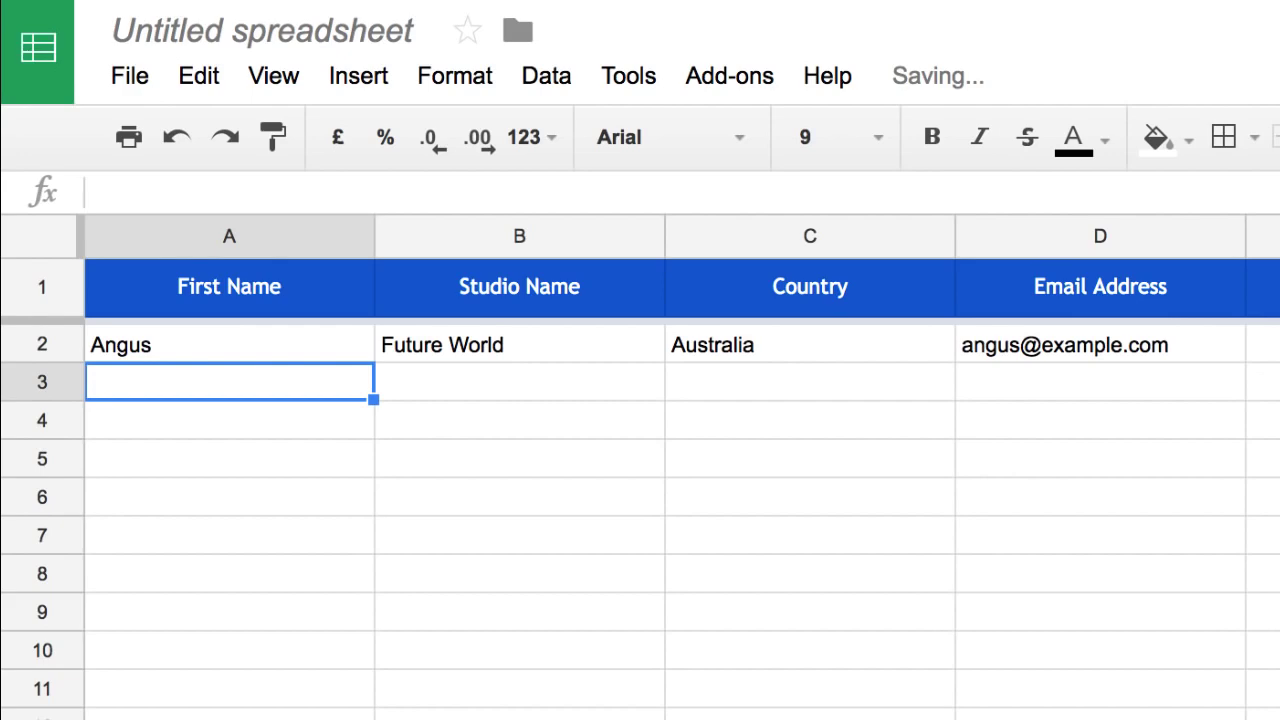
Configure the mail merge with the default sender settings and choose to write your own template in plain text or HTML
click(729, 76)
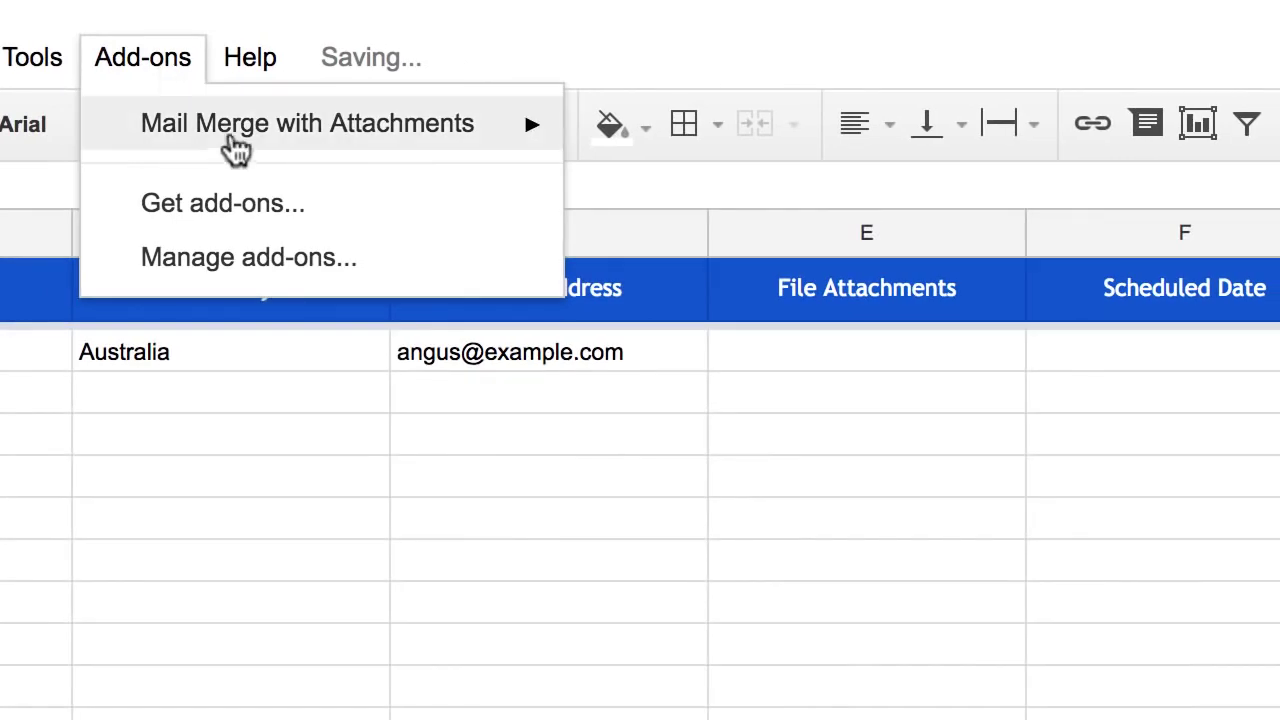
mouse_move(237, 149)
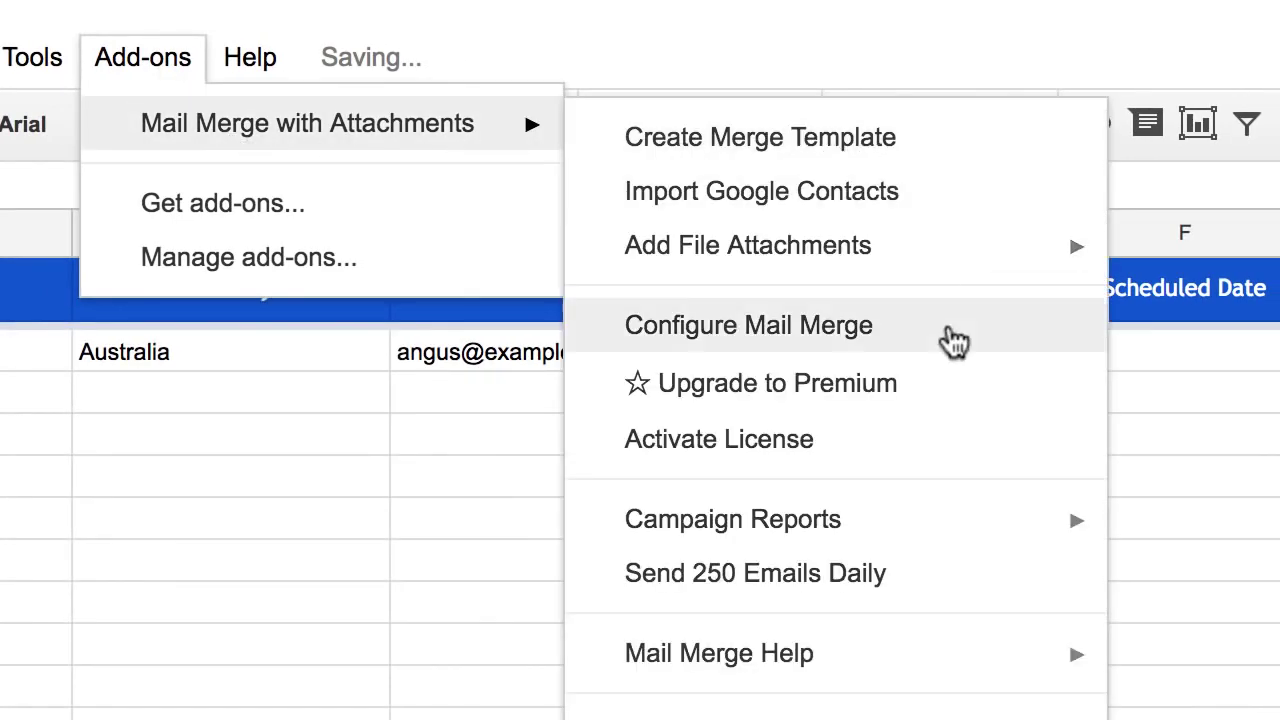
click(970, 340)
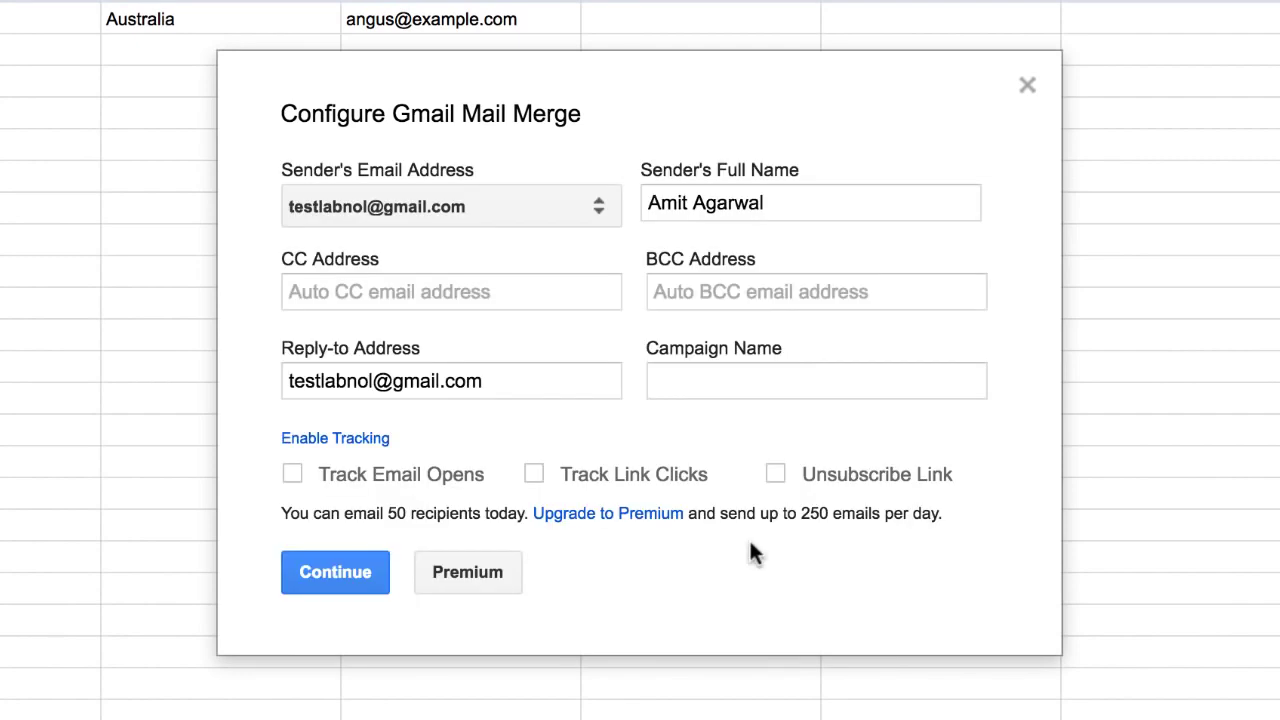
click(356, 572)
click(674, 188)
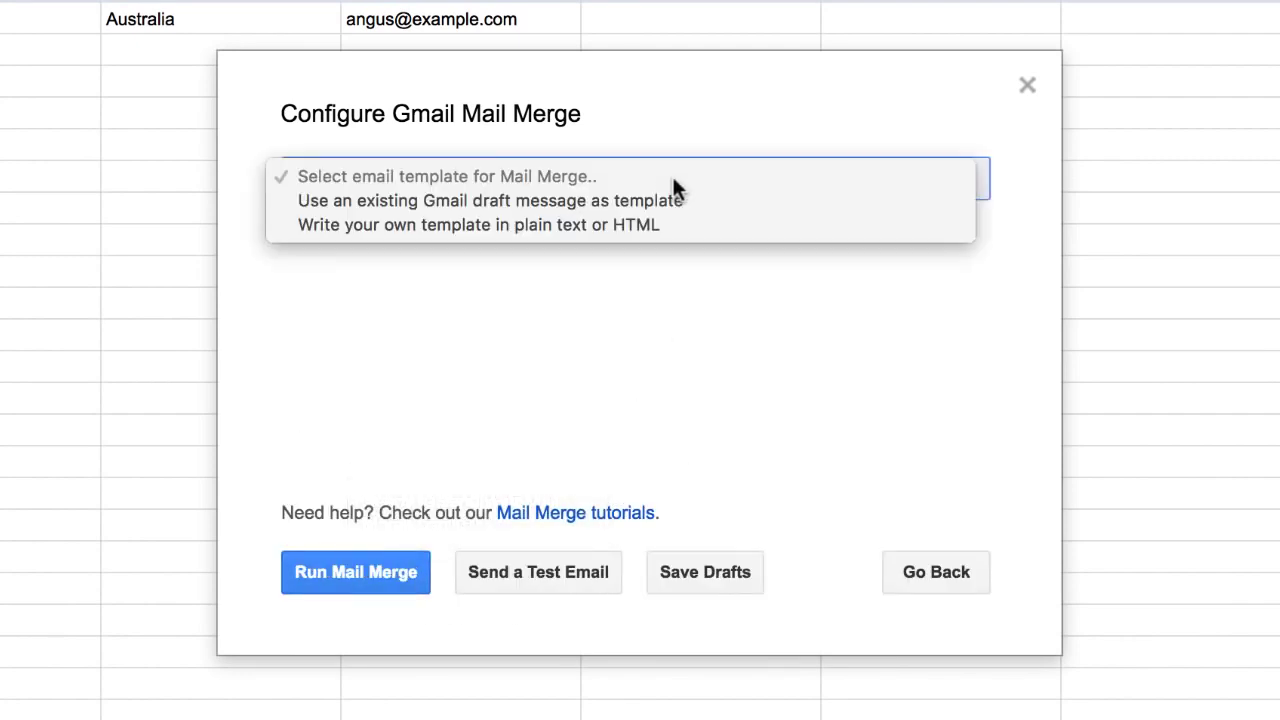
click(762, 229)
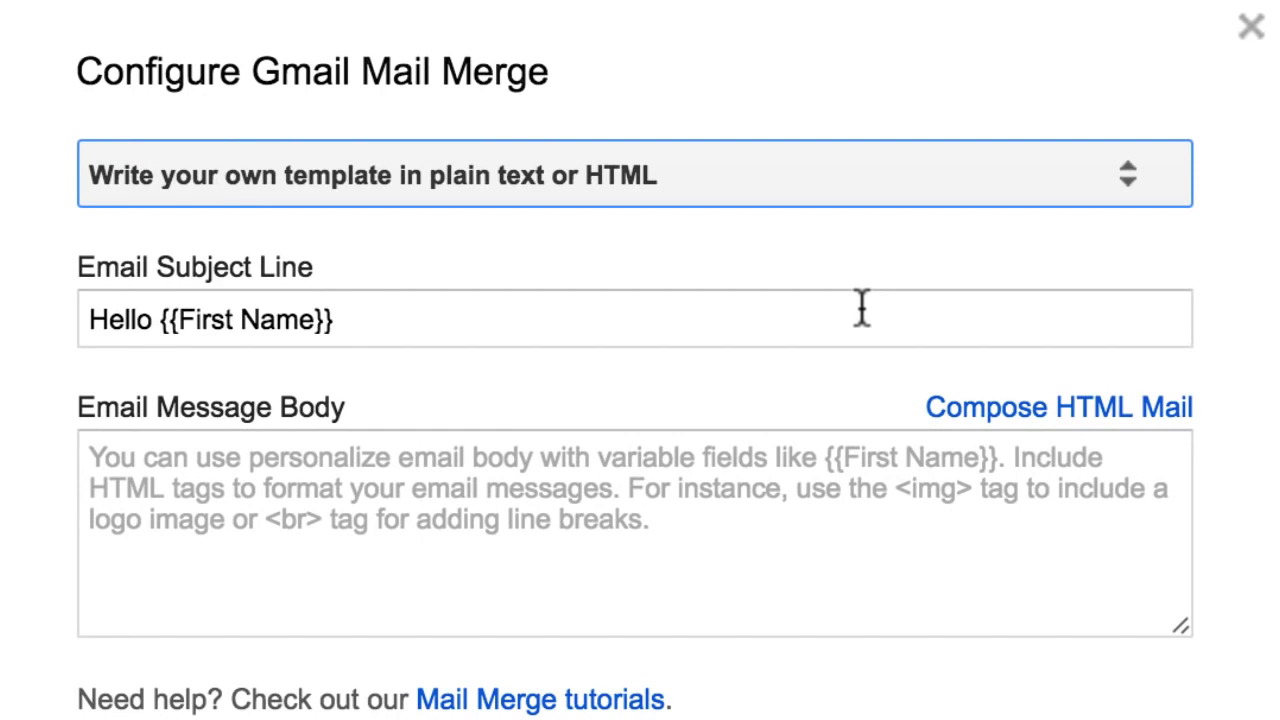
Set the email subject line to "Application for the position of photographer at {{Studio Name}}"
click(862, 308)
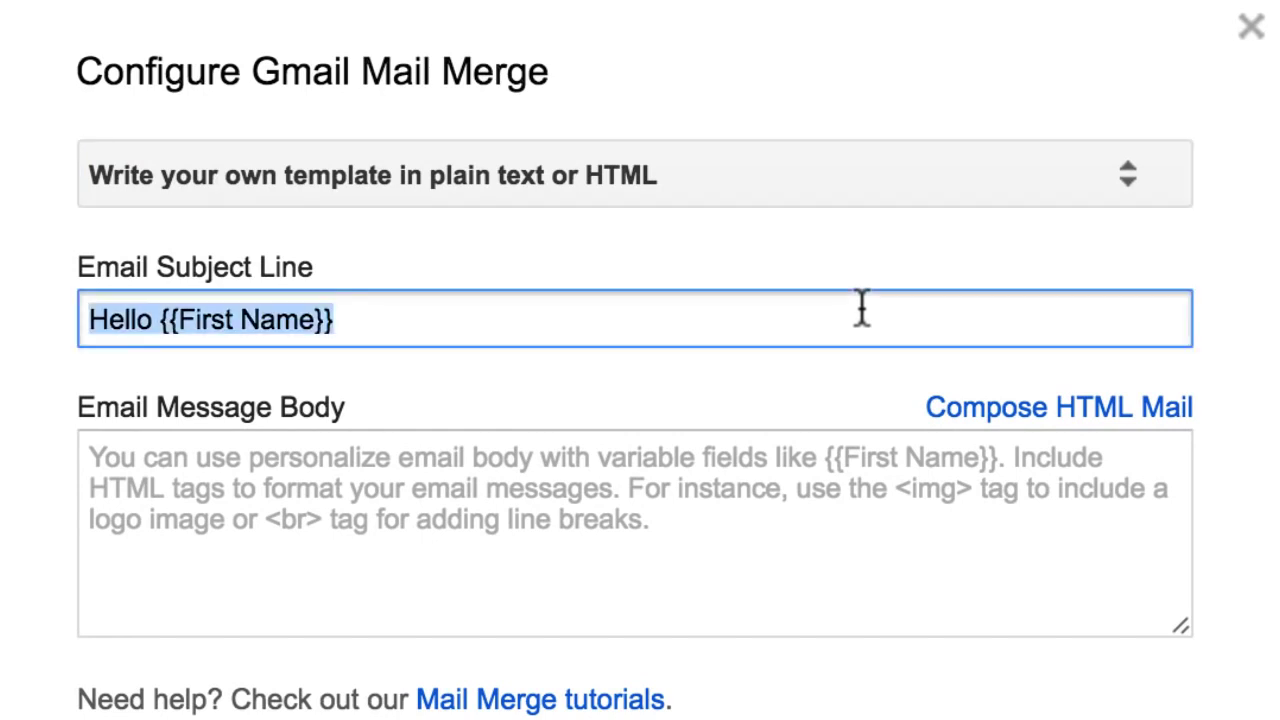
text(Application for the p)
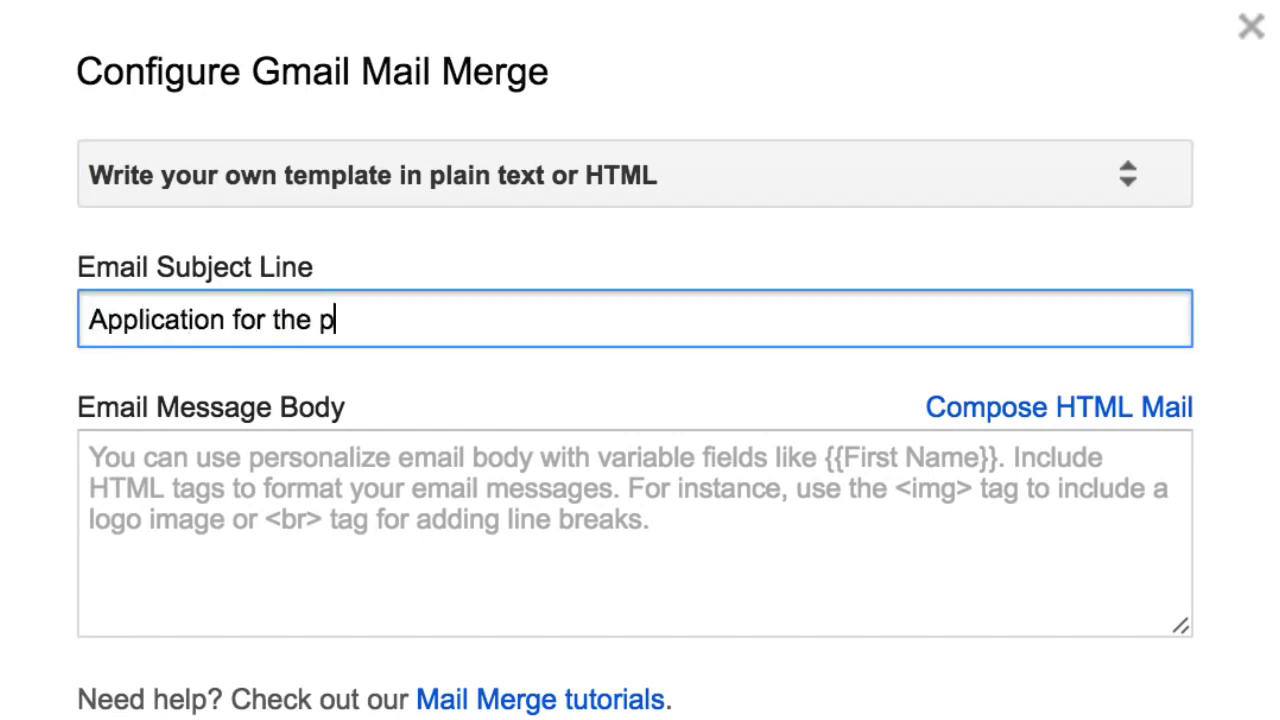
text(osition of photographer at )
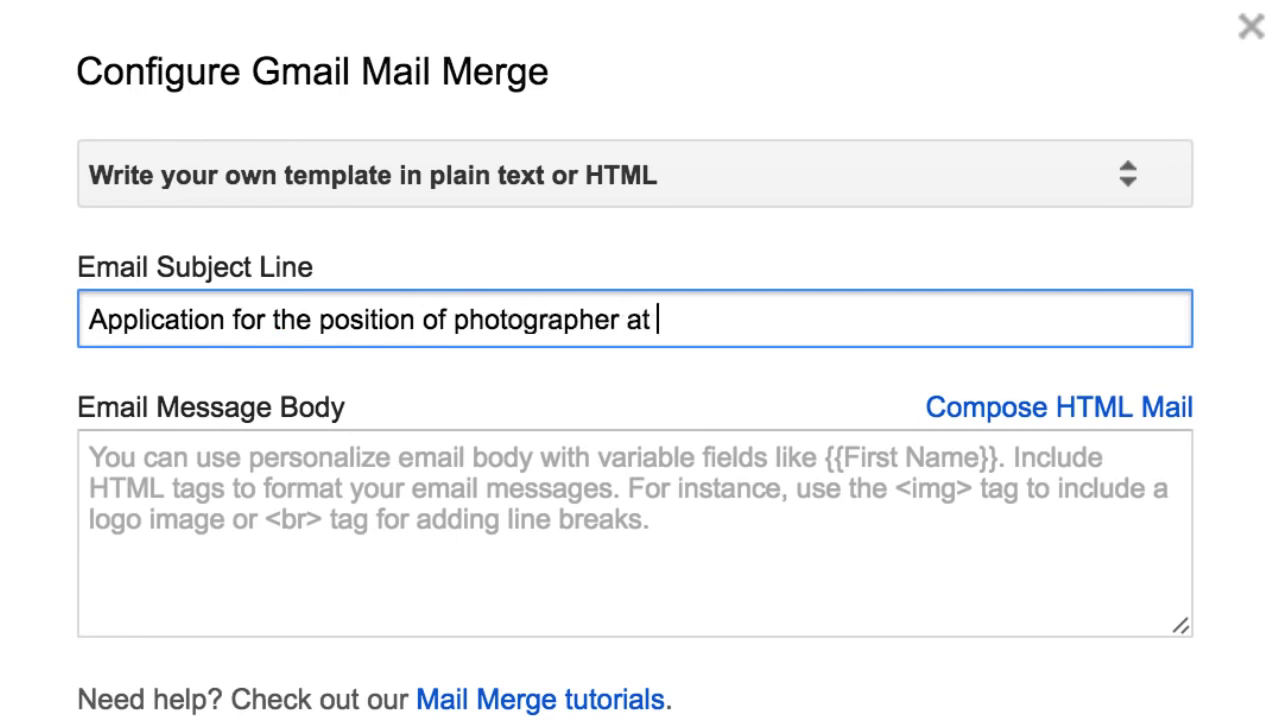
text({{Studio Name}})
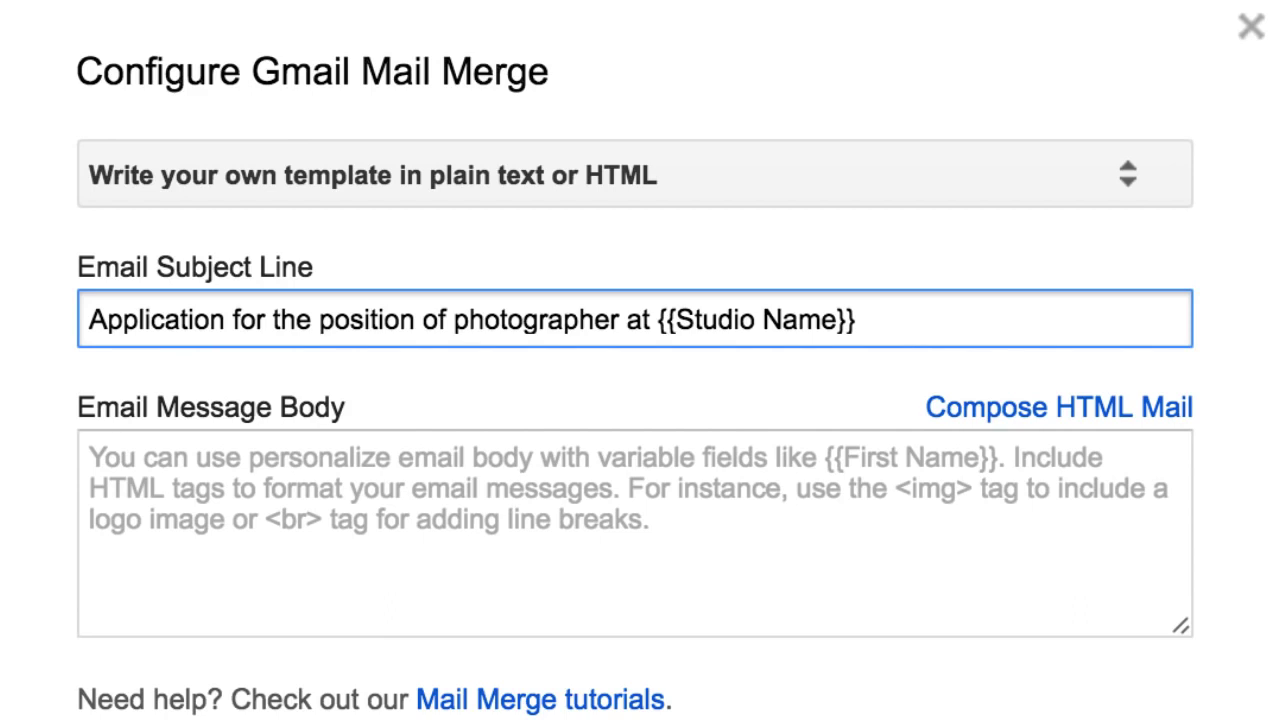
Begin the message body with "Dear {{First Name}}," and the paragraph "I am interested in working with {{Studio Name}} as a photographer."
click(730, 500)
text(Dear {{First Name}},)
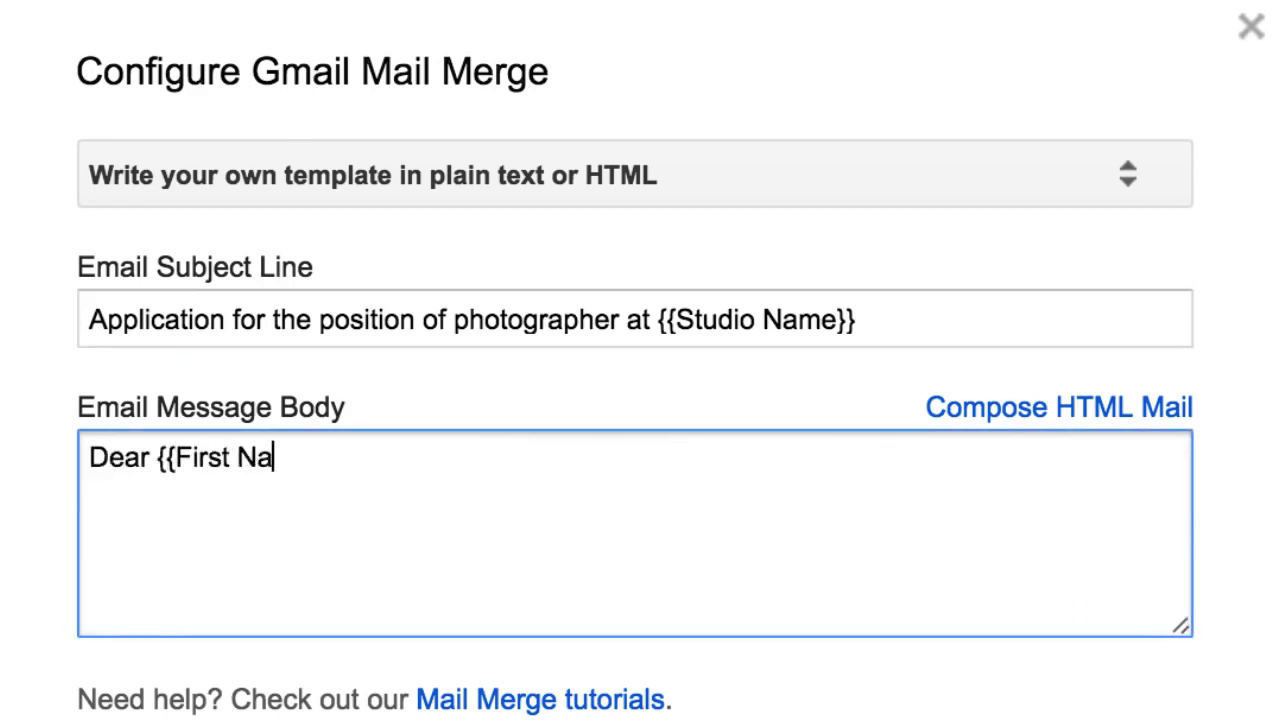
key(Return)
key(Return)
text(I am interested in working with {{Stud)
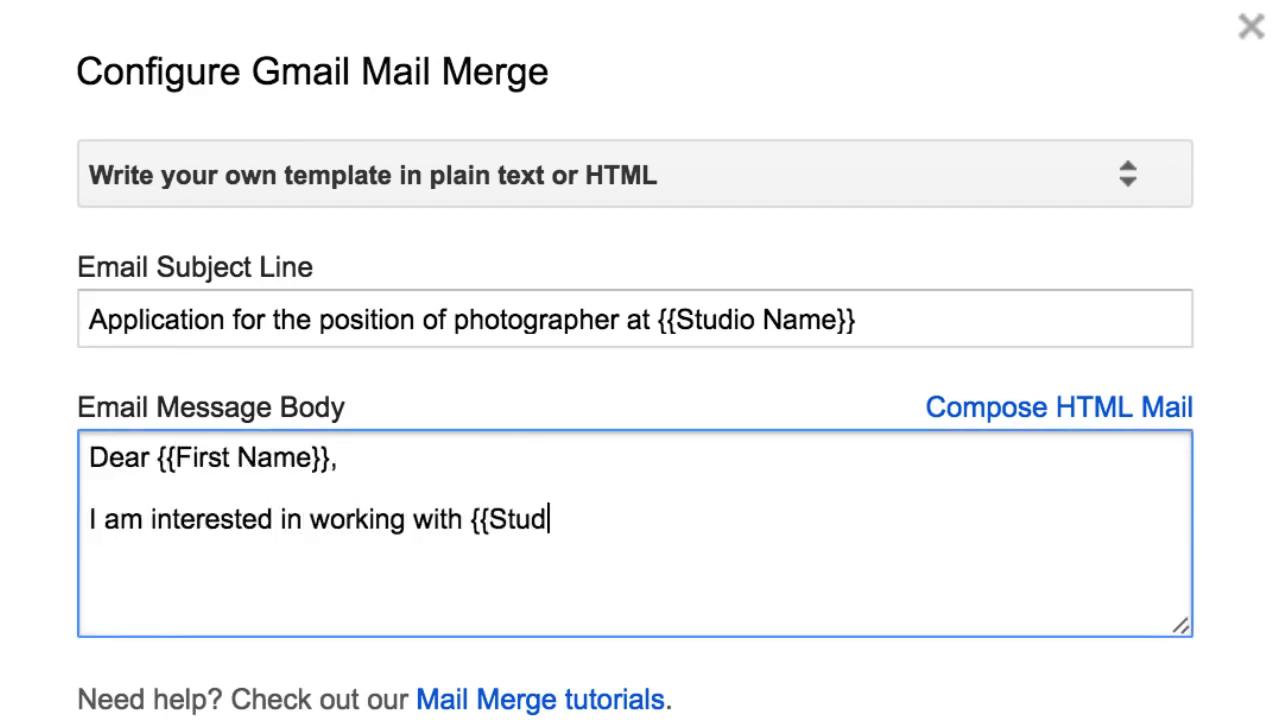
text(io Name}} as a photographer.)
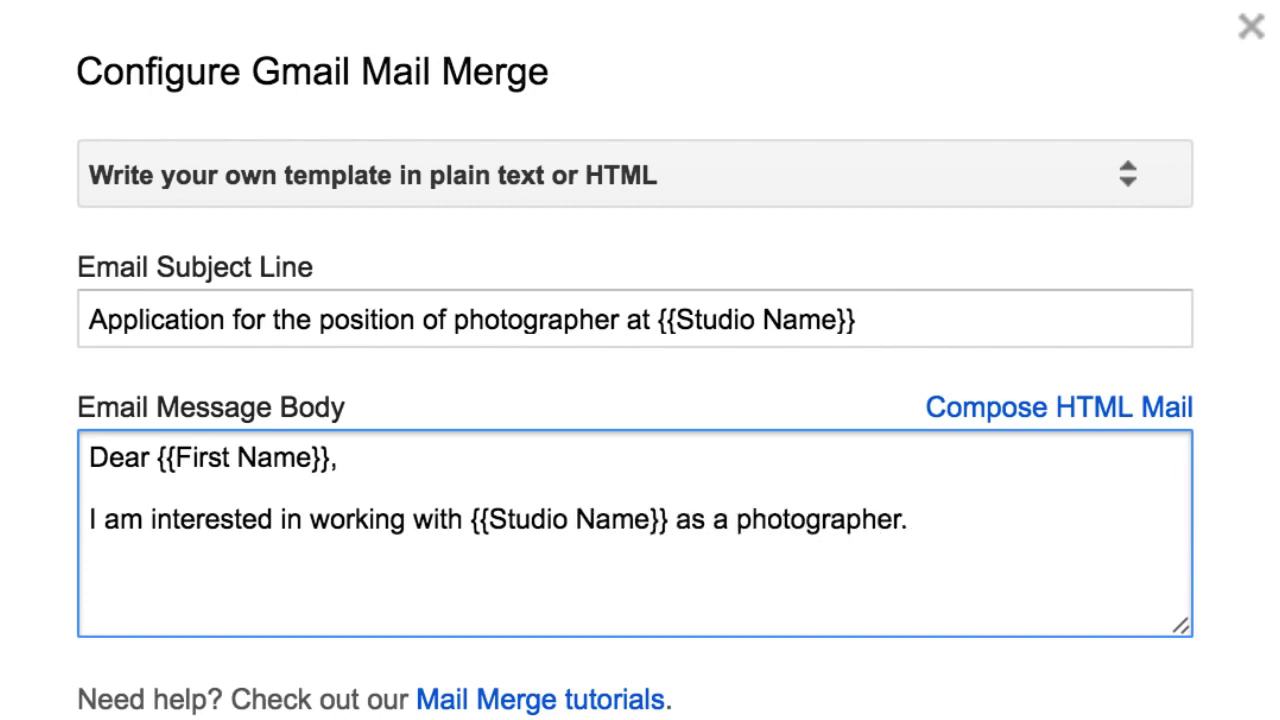
Add "I have attached my resume and portfolio of selected work." and the paragraph "I do not mind relocating to {{Country}} and look forward to hearing from you."
text( I have attached my resume and portfolio of )
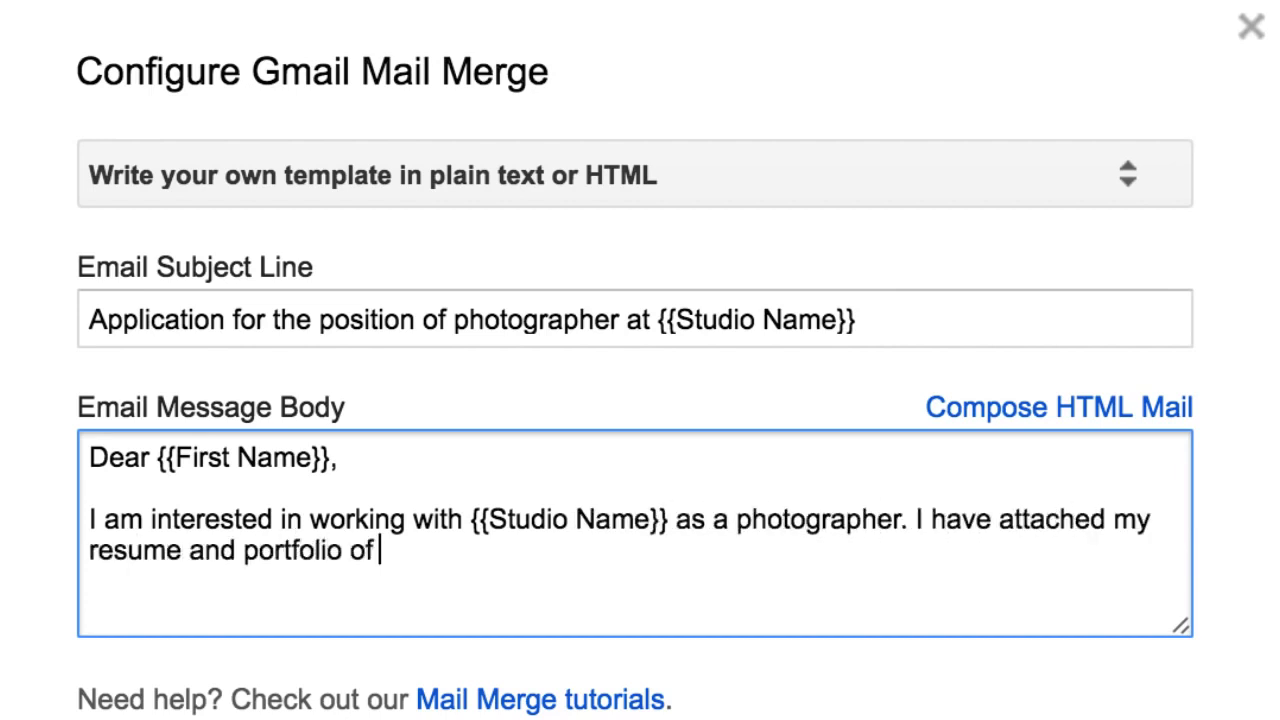
text(selected work.)
key(Return)
key(Return)
text(I do not mind )
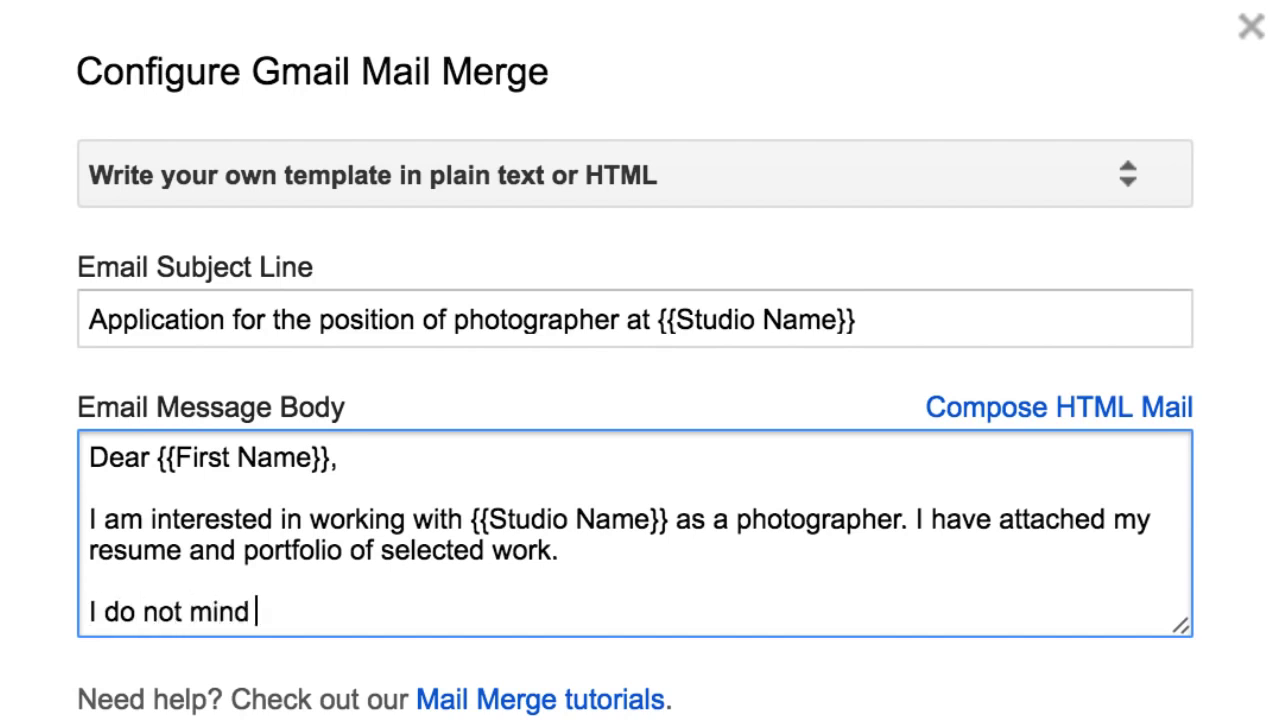
text(relocating to {{Country}} and look forw)
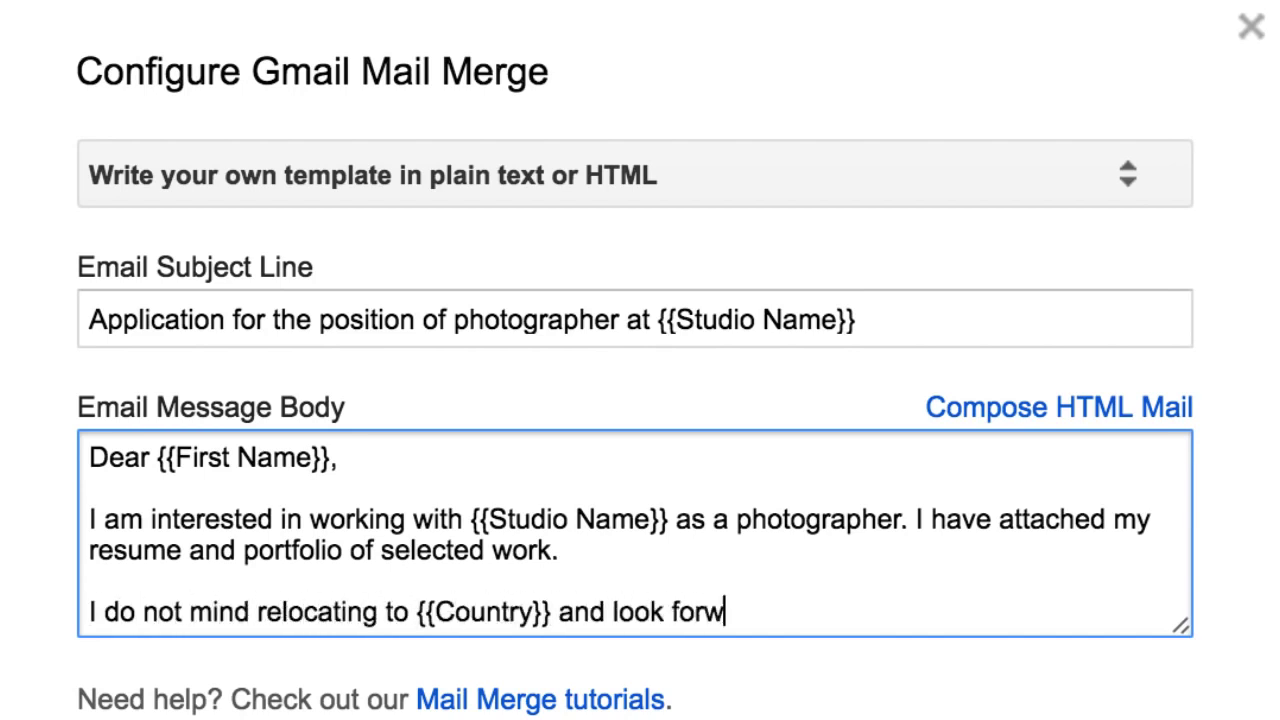
text(ard to hearing from you.)
Close the message body with "Regards." and the sender's full name on a separate line
key(Return)
key(Return)
text(Regareds)
key(BackSpace)
key(BackSpace)
key(BackSpace)
text(ds.)
key(Return)
key(Return)
text(Amit Agar)
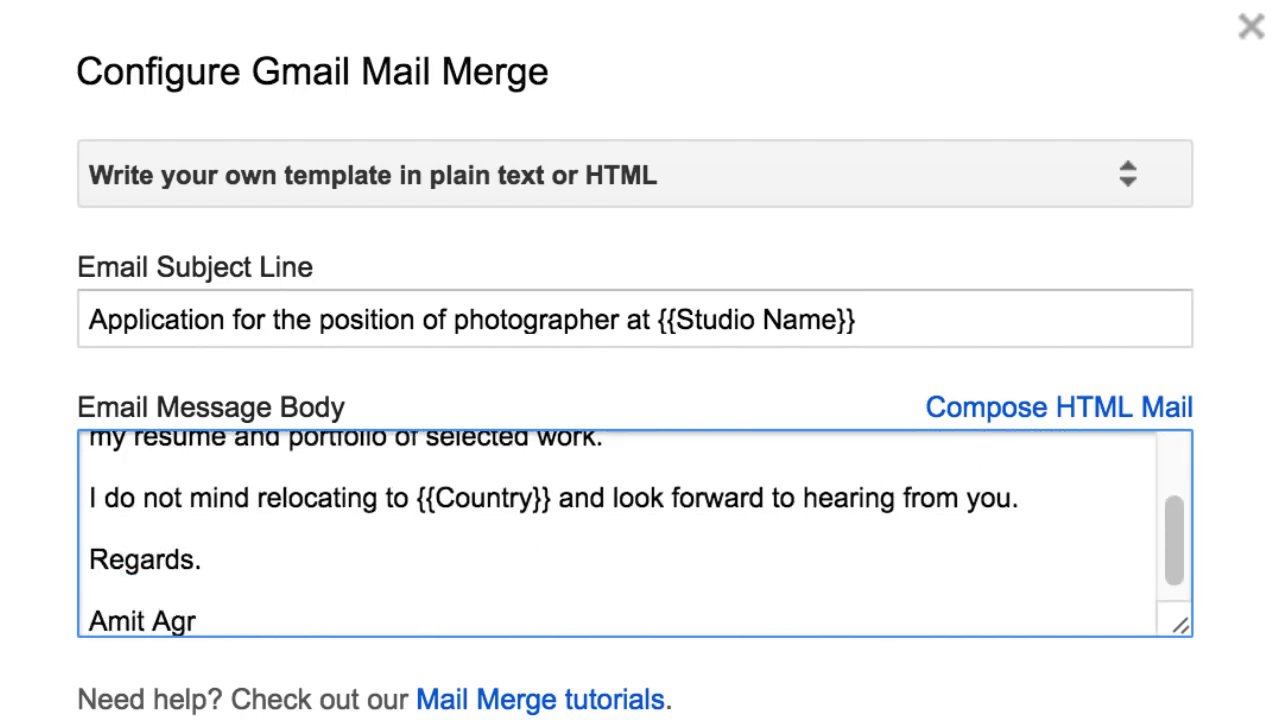
text(wal)
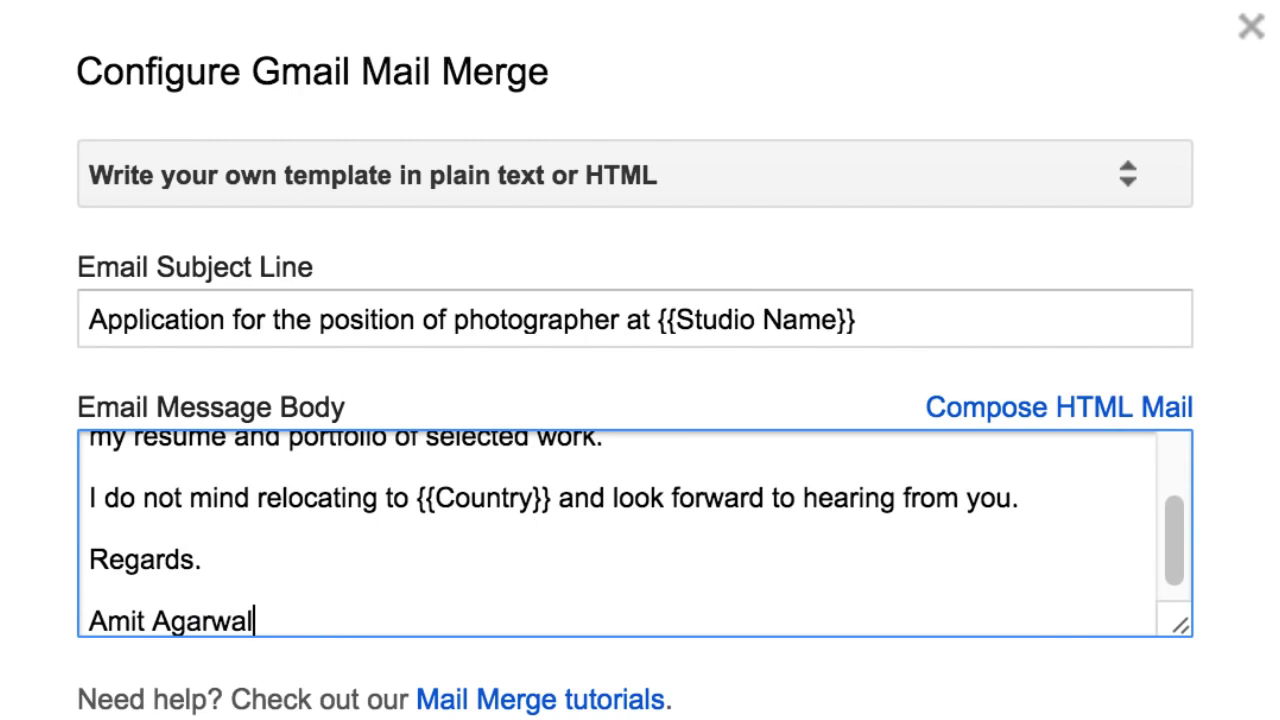
Send yourself a test email of the mail merge and open it in the Gmail inbox
scroll(753, 547, up, 3)
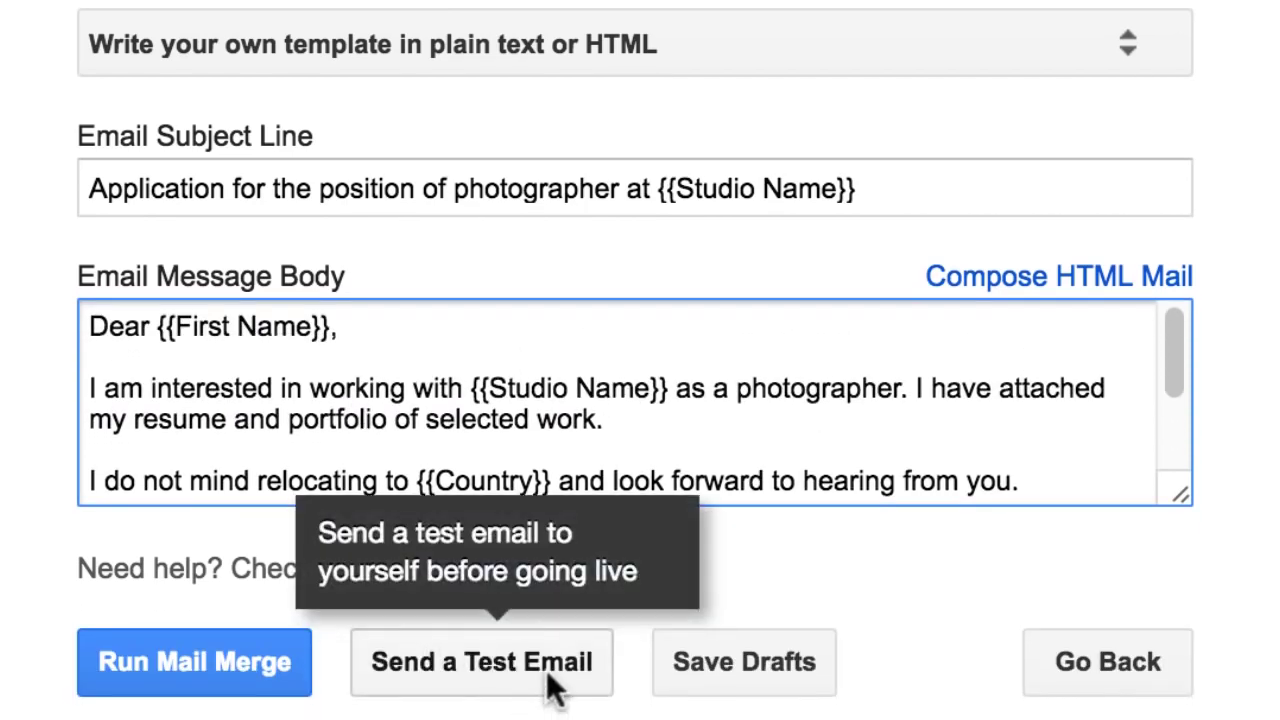
click(546, 662)
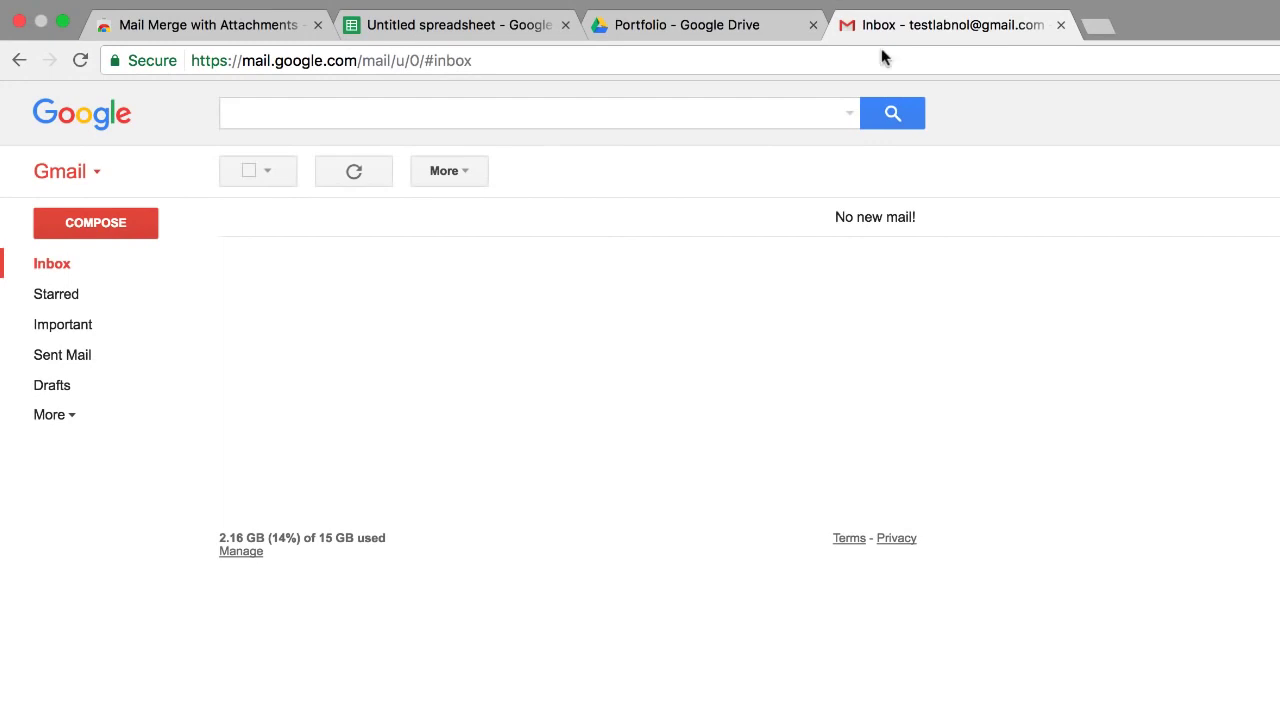
click(354, 175)
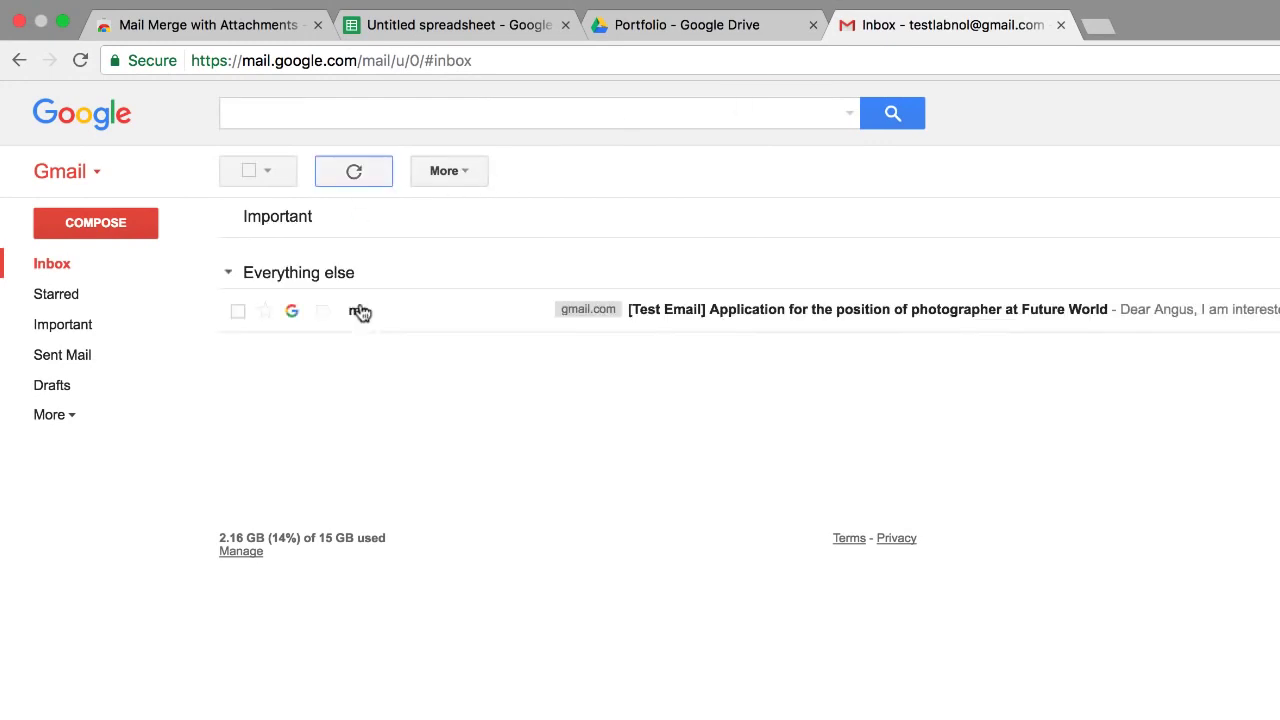
click(870, 313)
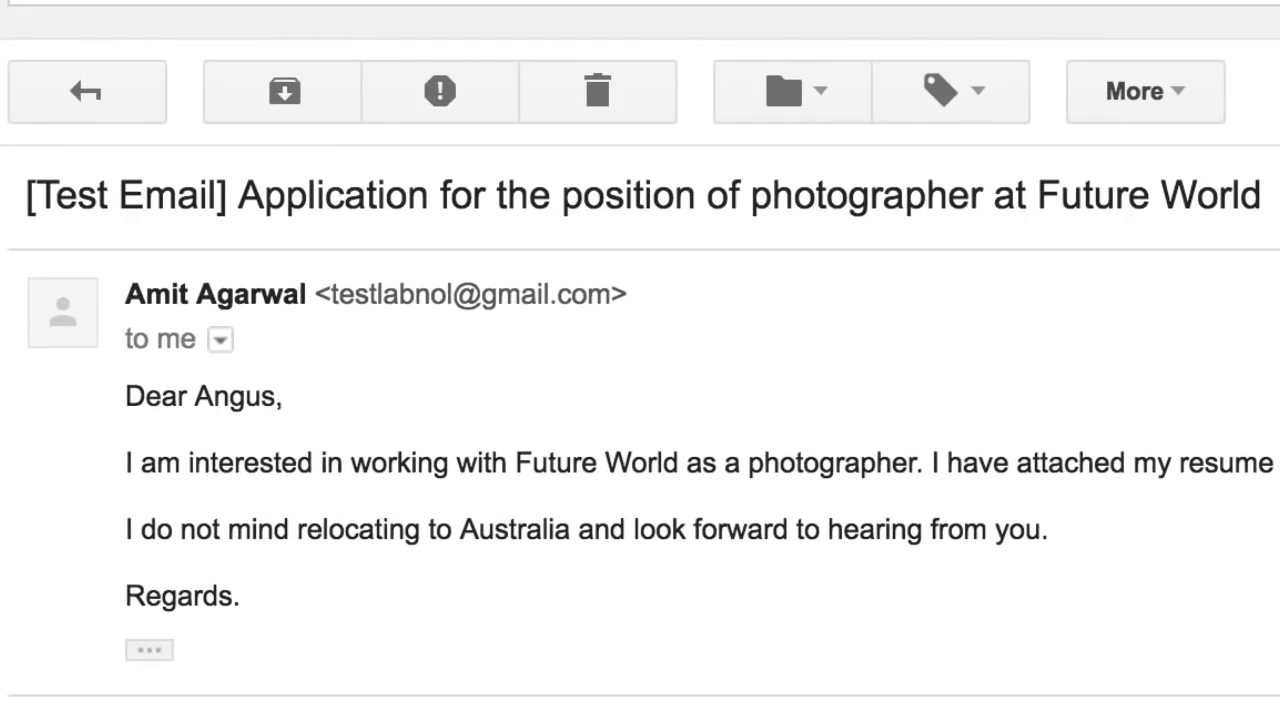
Check the merged studio name in the test email's subject, the first name in its greeting and the country in its body
drag(1036, 196, 1274, 200)
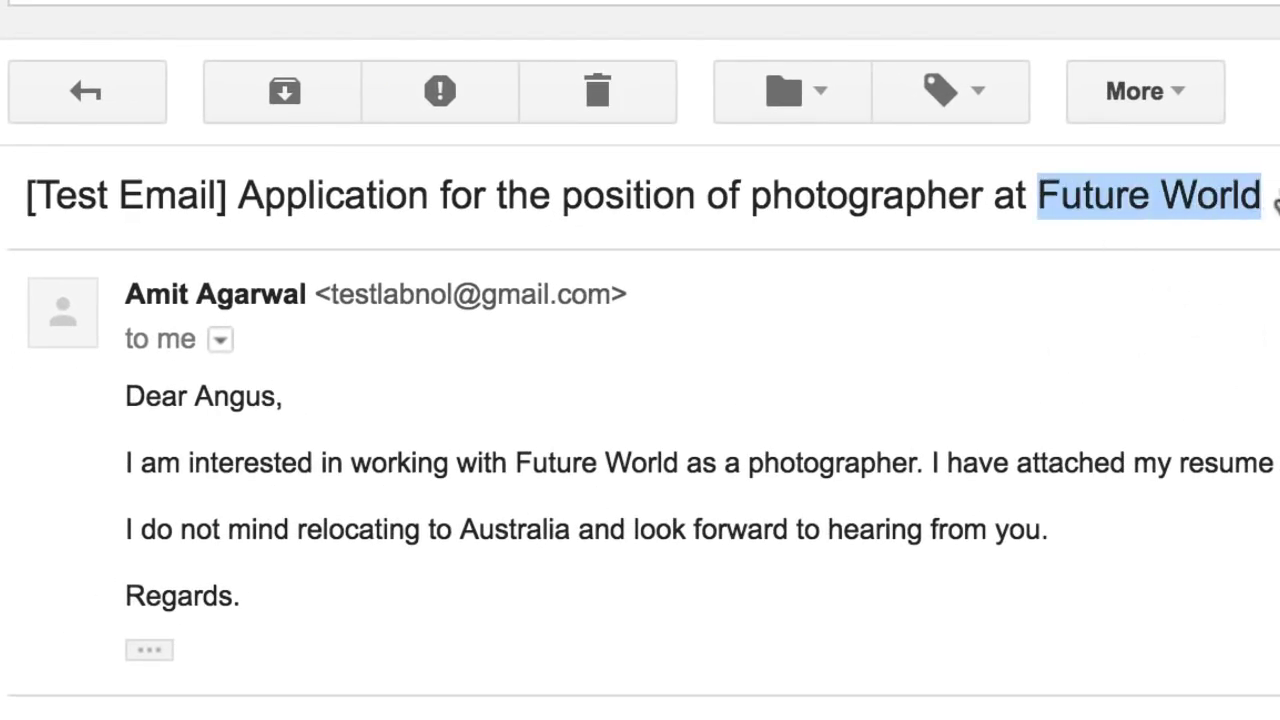
double_click(241, 394)
click(530, 520)
double_click(531, 520)
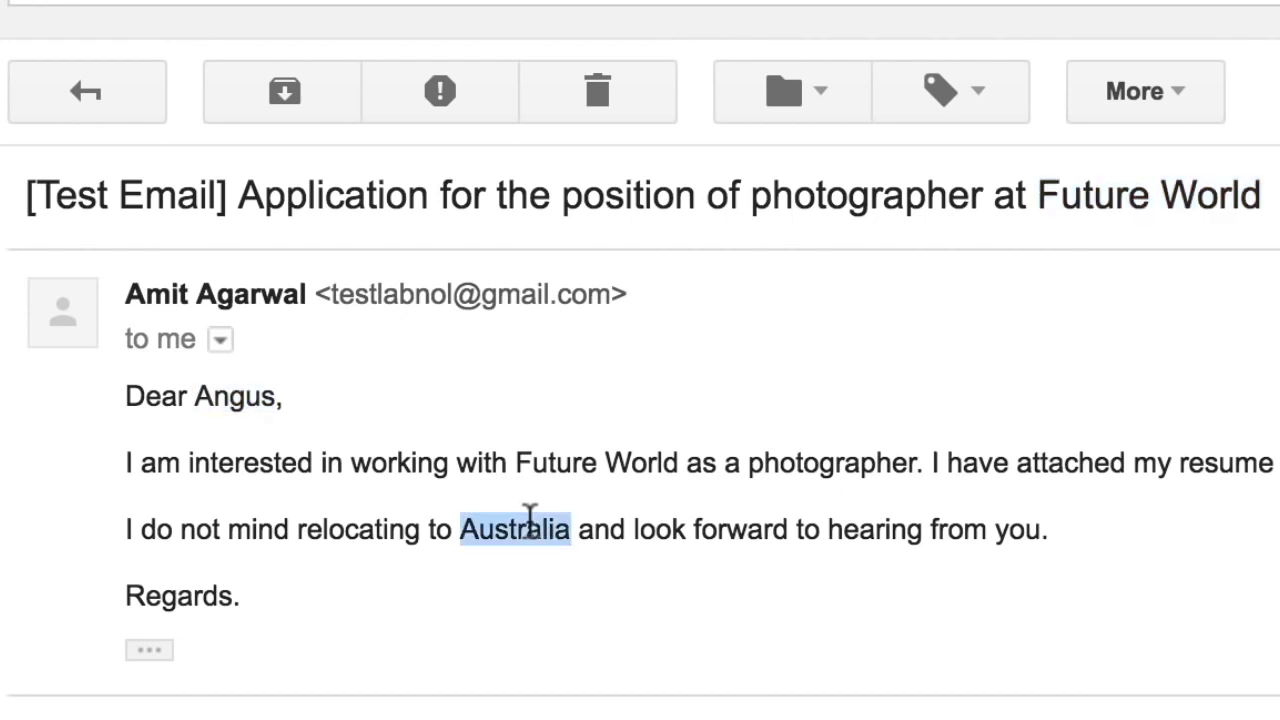
click(1198, 539)
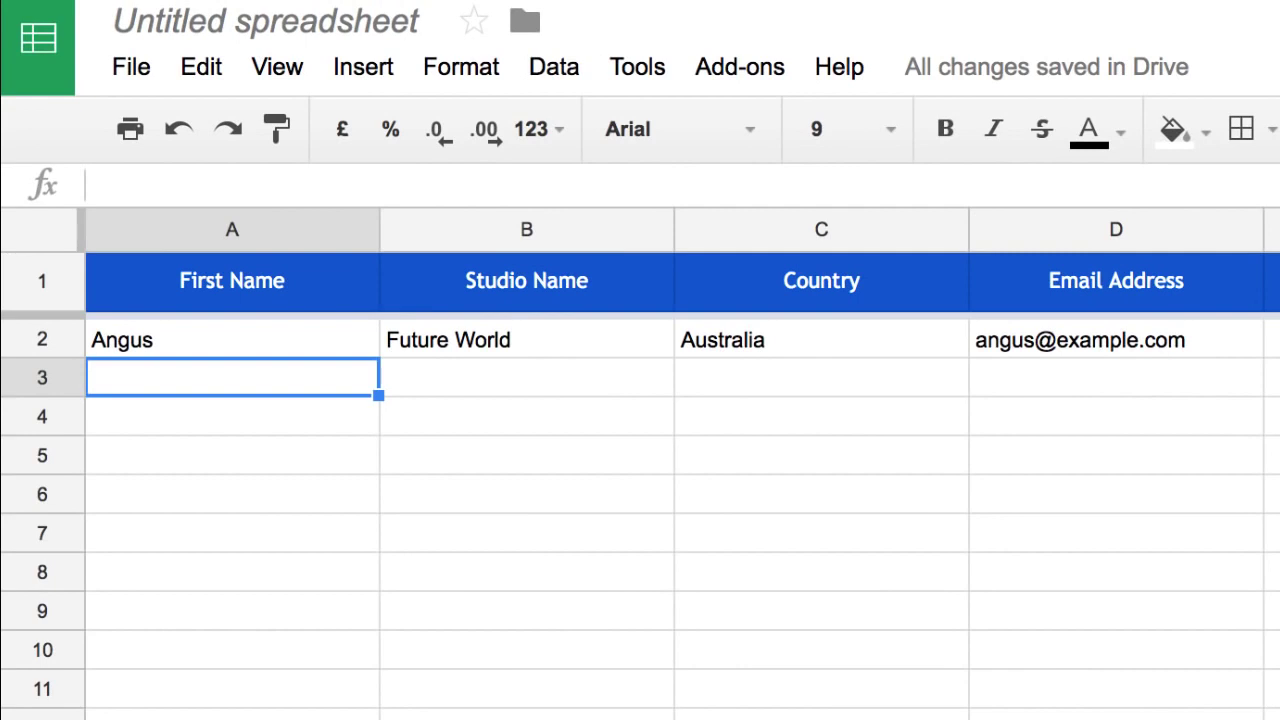
Fill spreadsheet row 3 with the contact's first name, studio "Infinite Creatives", country "Japan" and the contact's email address
text(Peter)
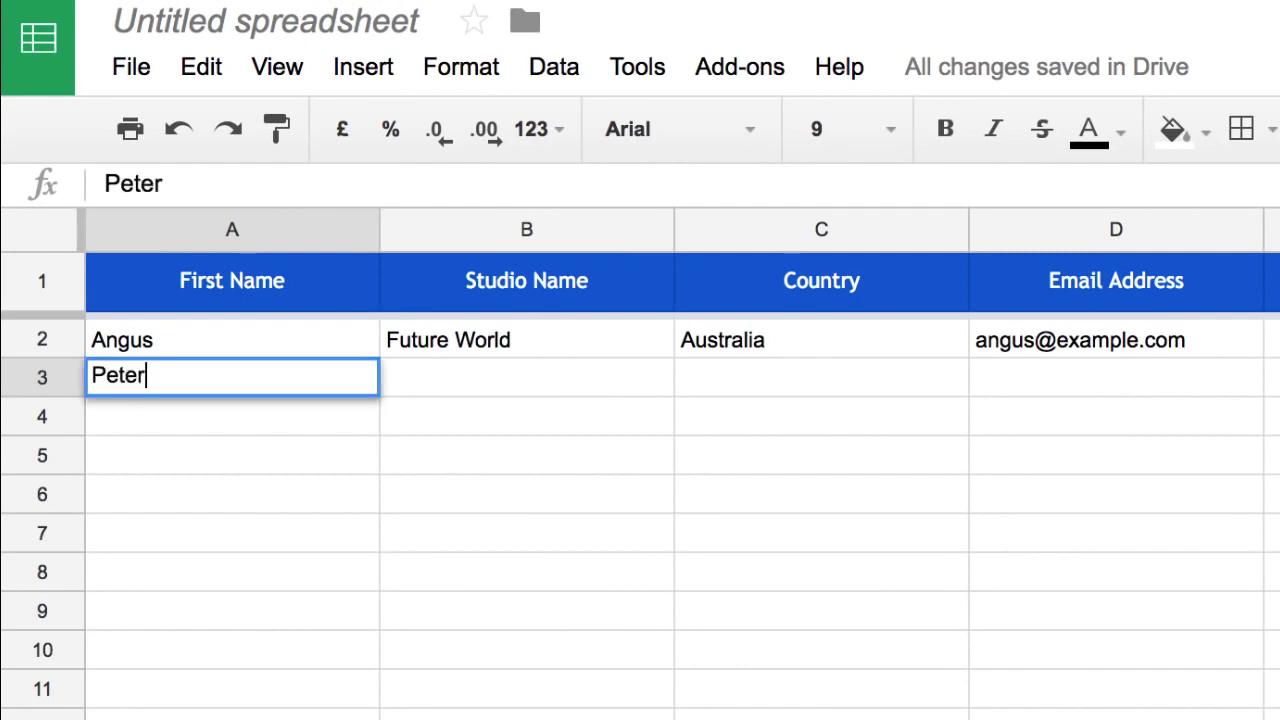
key(Tab)
text(Infinite Creatives)
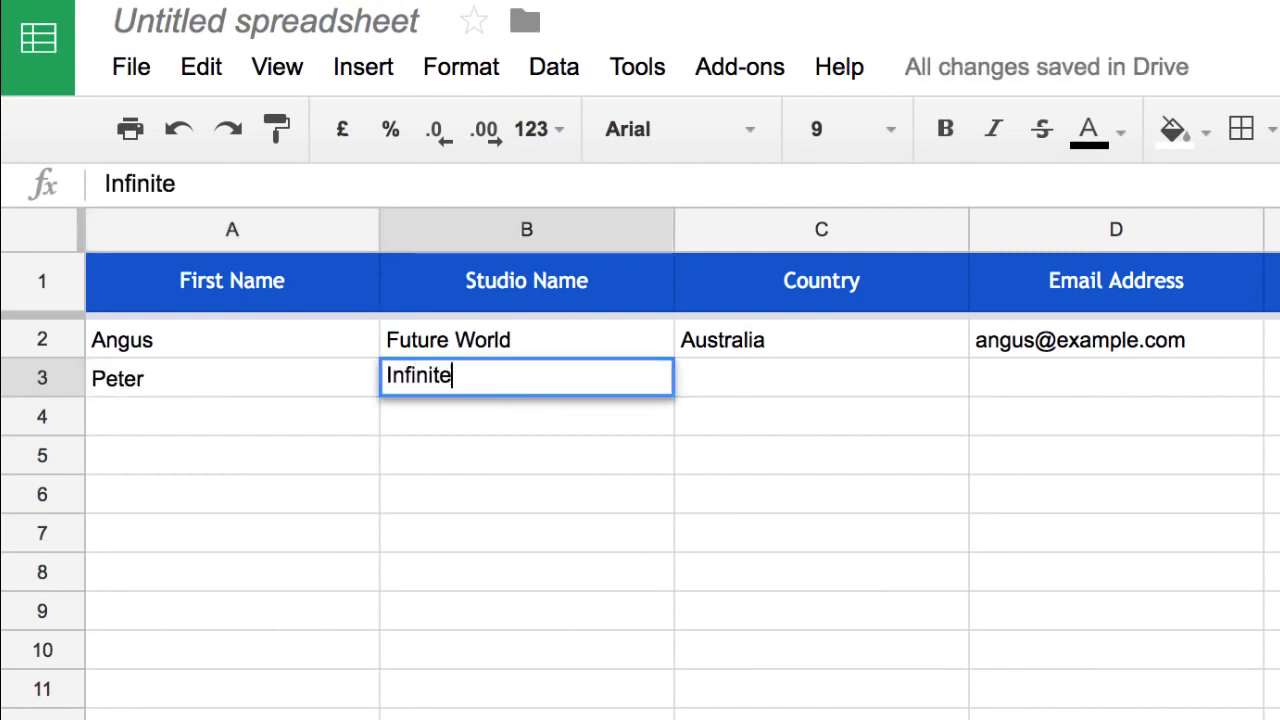
key(Tab)
text(Japan)
key(Tab)
text(japan@example.com)
key(Return)
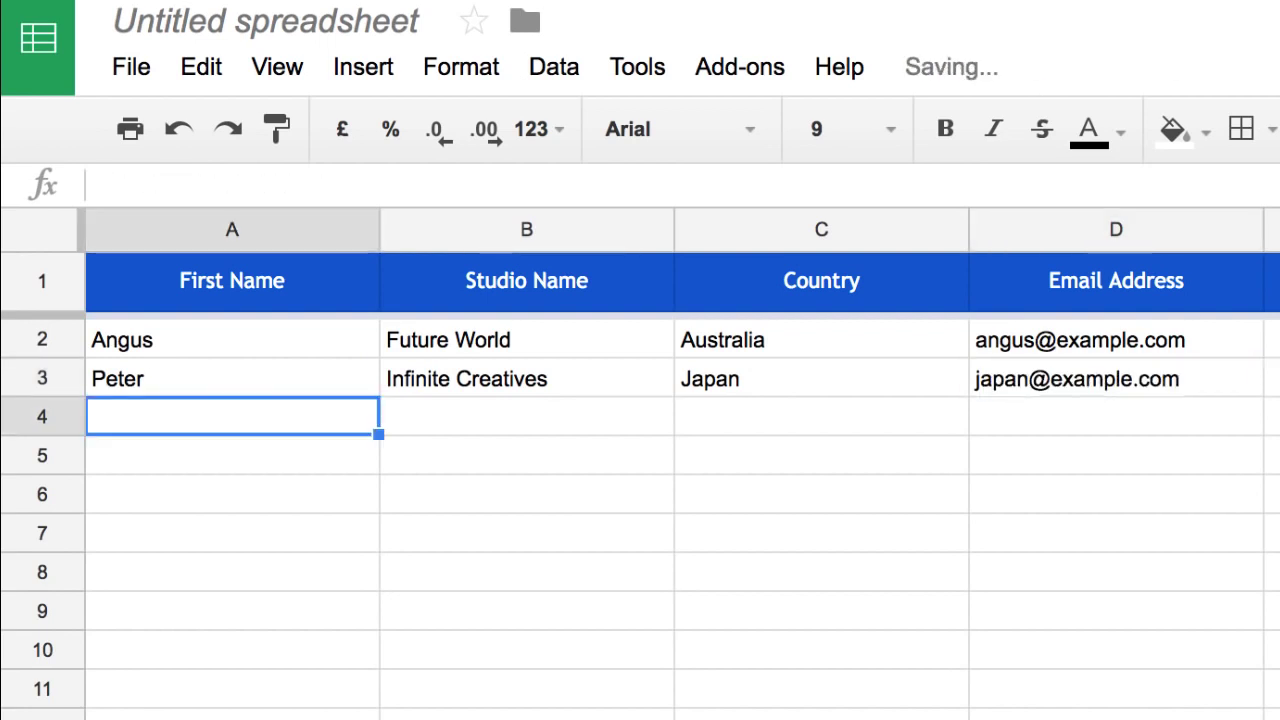
Fill row 4 with the contact's first name, studio "Perfect Studios", country "USA" and the contact's email address
text(Suzy)
key(Tab)
text(ct Studios)
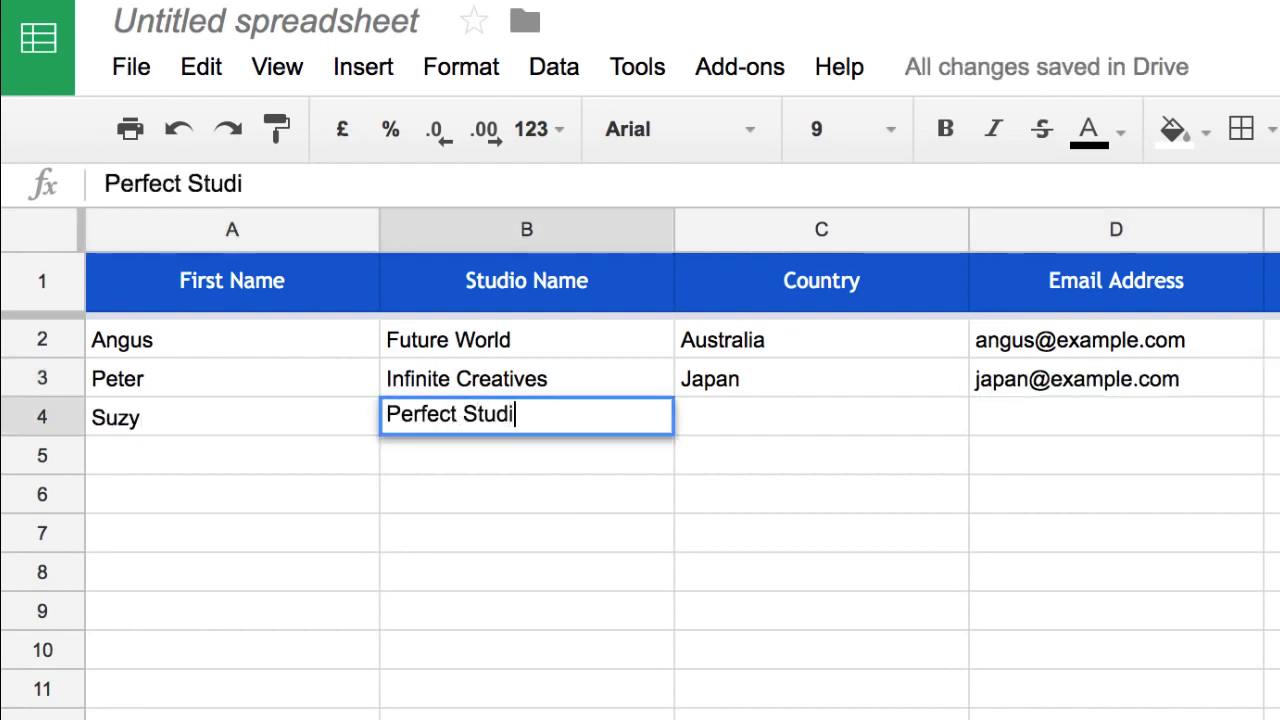
key(Tab)
text(USA)
key(Tab)
text(suzy@example.com)
key(Return)
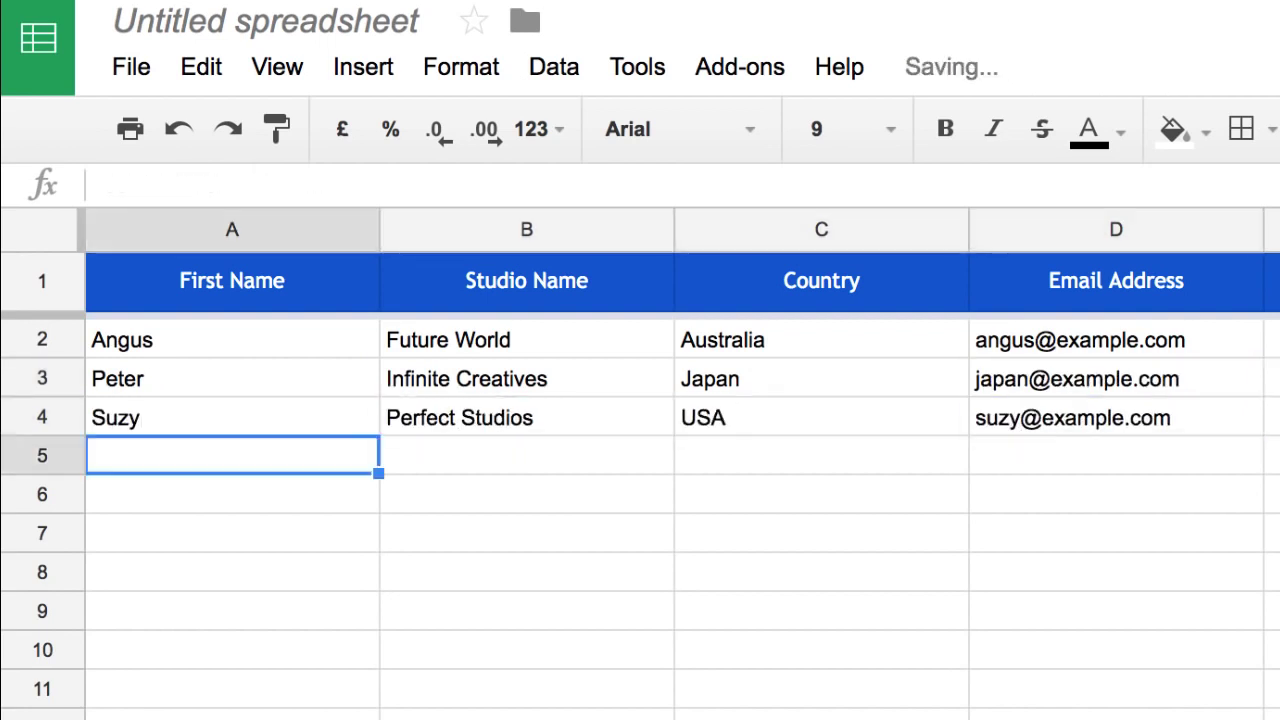
Fill row 5 with the contact's first name, studio "Ram Studios", country "India" and the contact's email address
text(Krishna)
key(Tab)
text(Ram Studios)
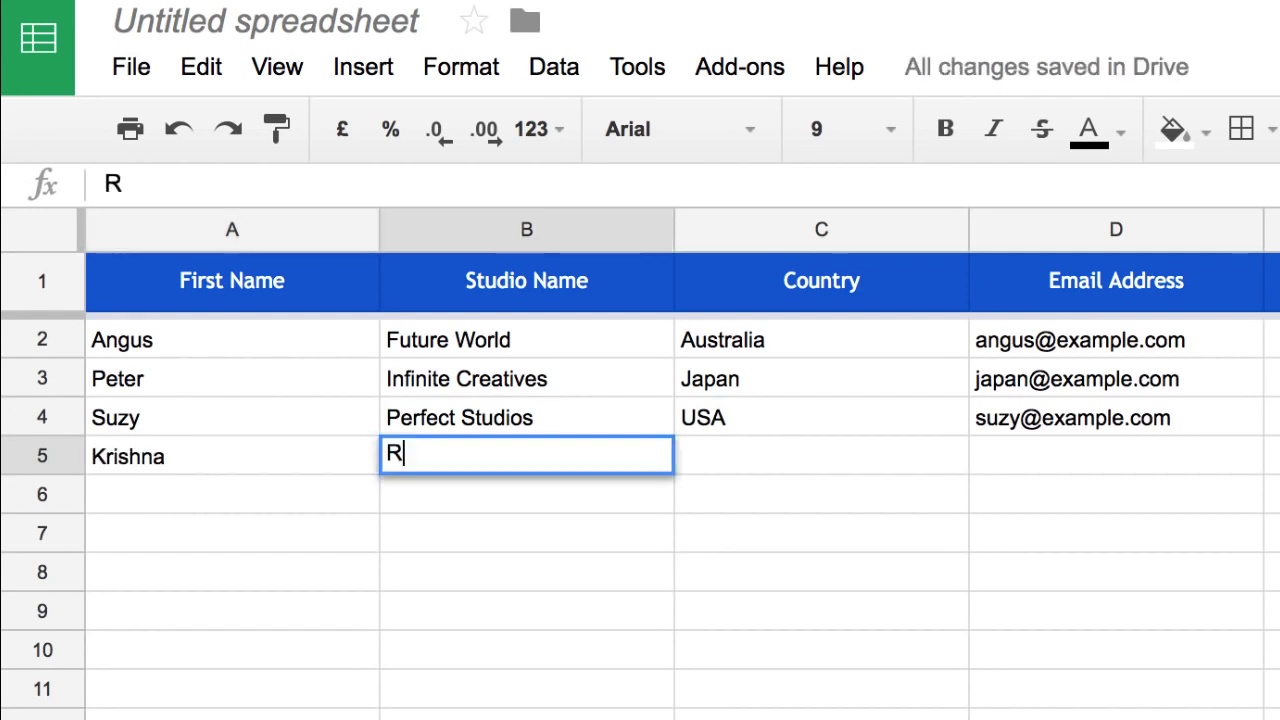
key(Tab)
text(India)
key(Tab)
text(ram@example.com)
key(Return)
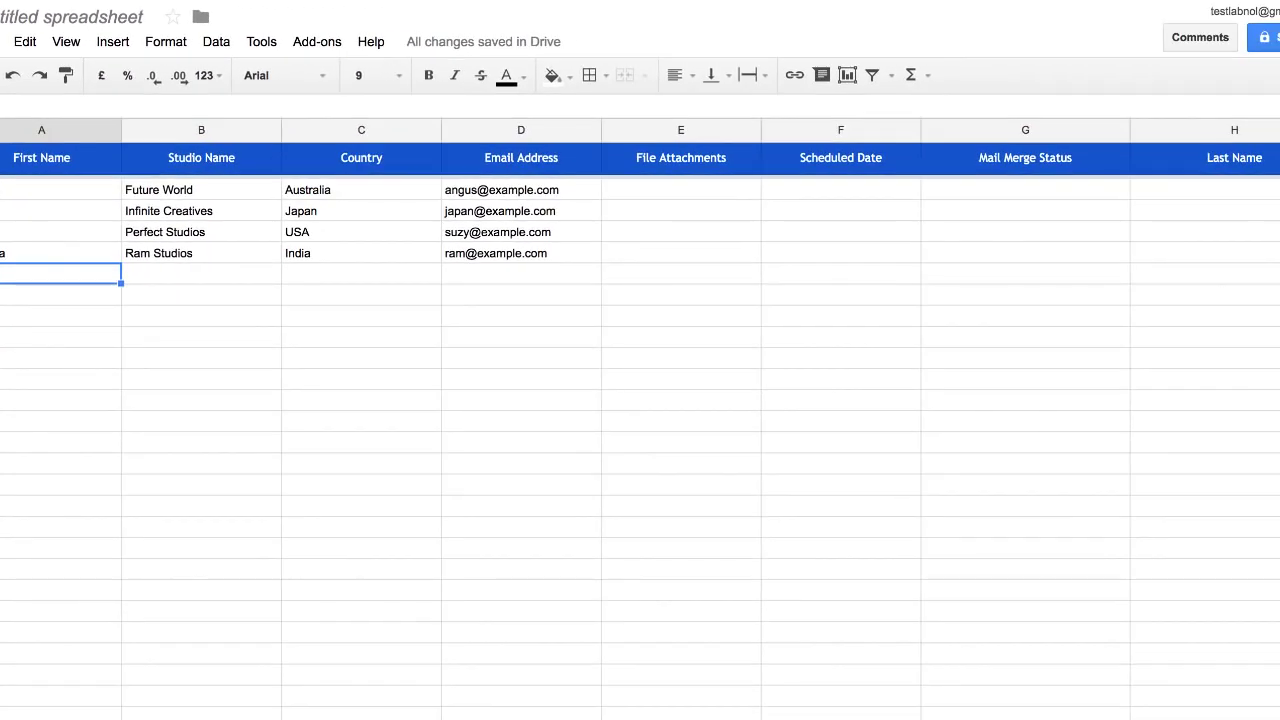
Attach australia.pdf from the Portfolio > Countries folder in Google Drive to the Future World row's File Attachments cell
click(680, 189)
click(328, 43)
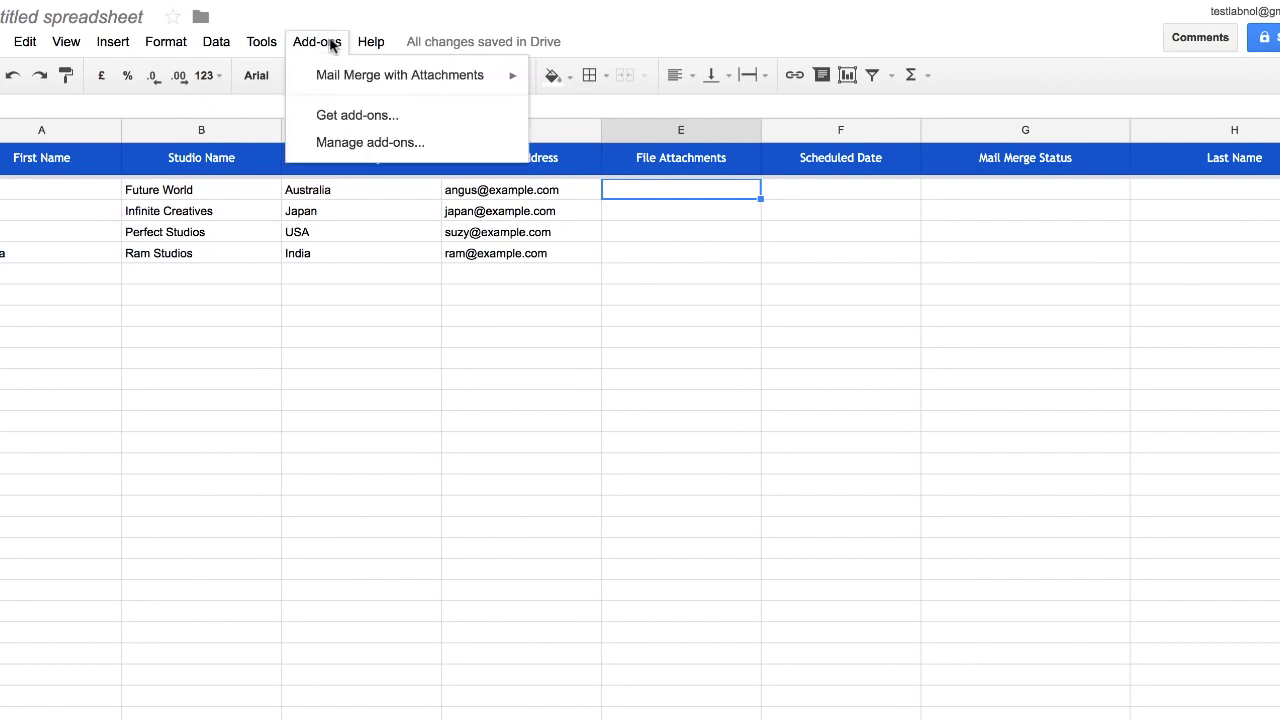
mouse_move(337, 74)
mouse_move(671, 140)
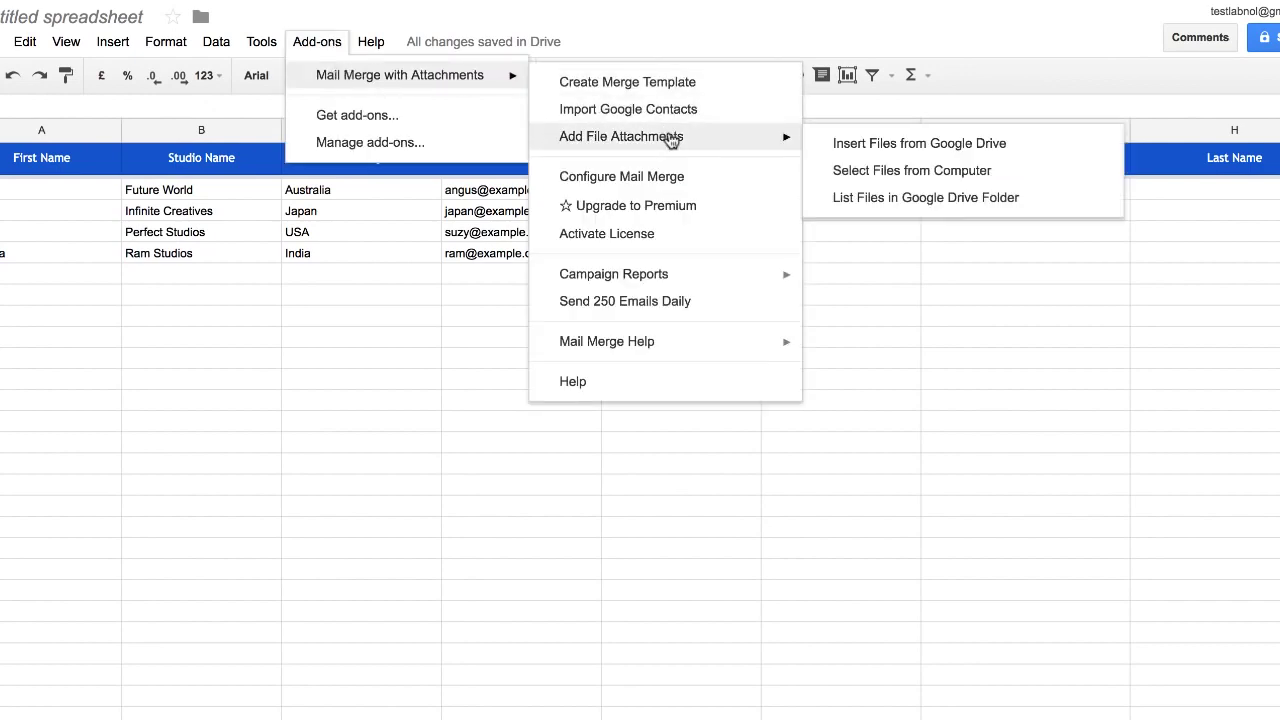
click(1051, 150)
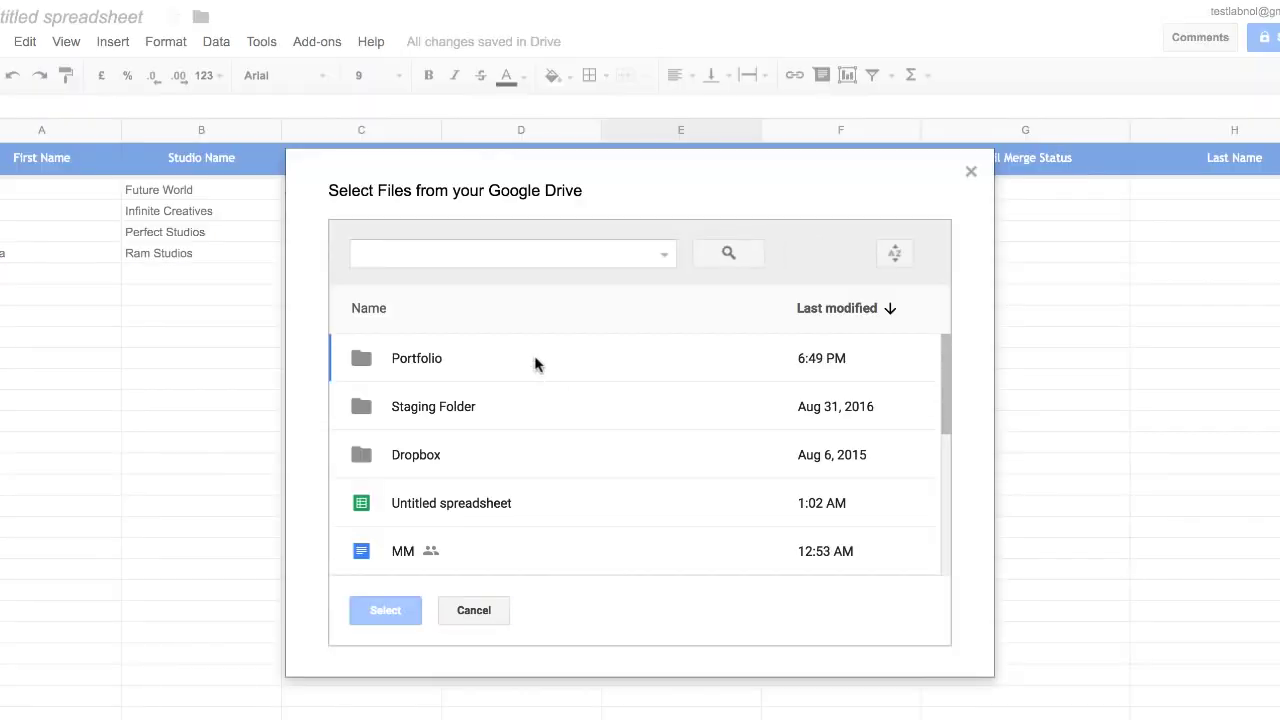
double_click(534, 363)
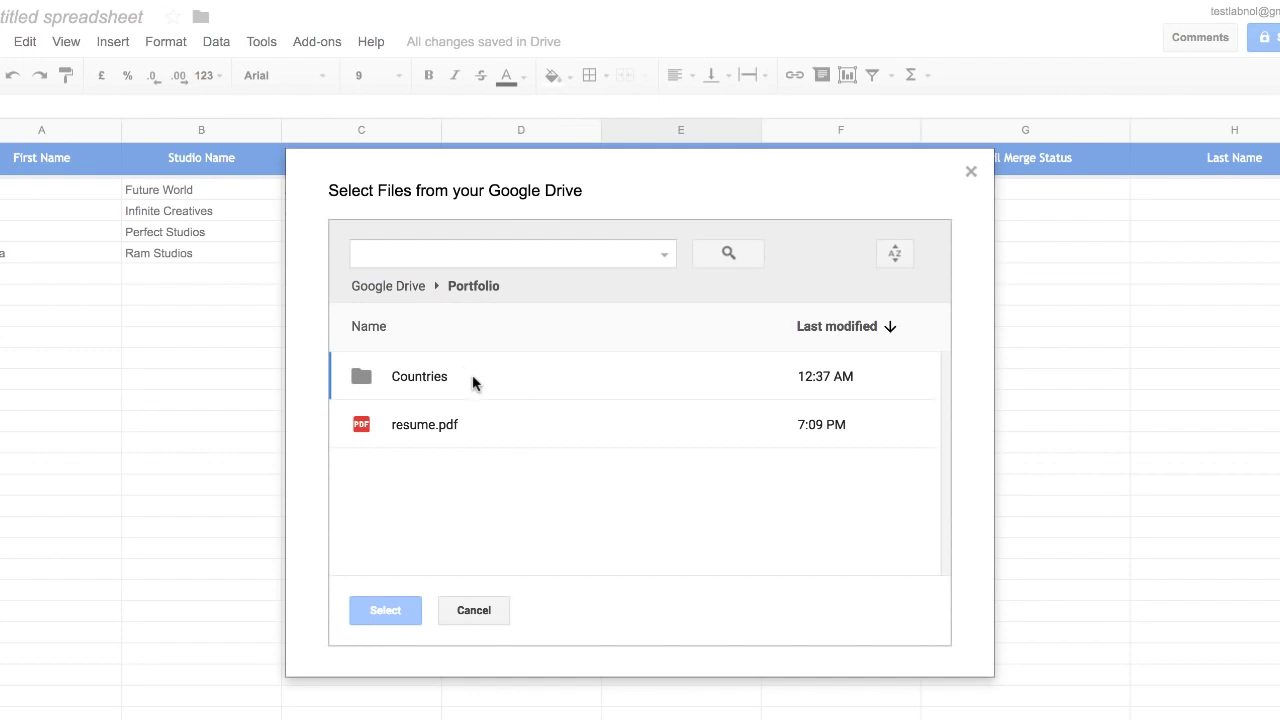
double_click(473, 381)
click(534, 485)
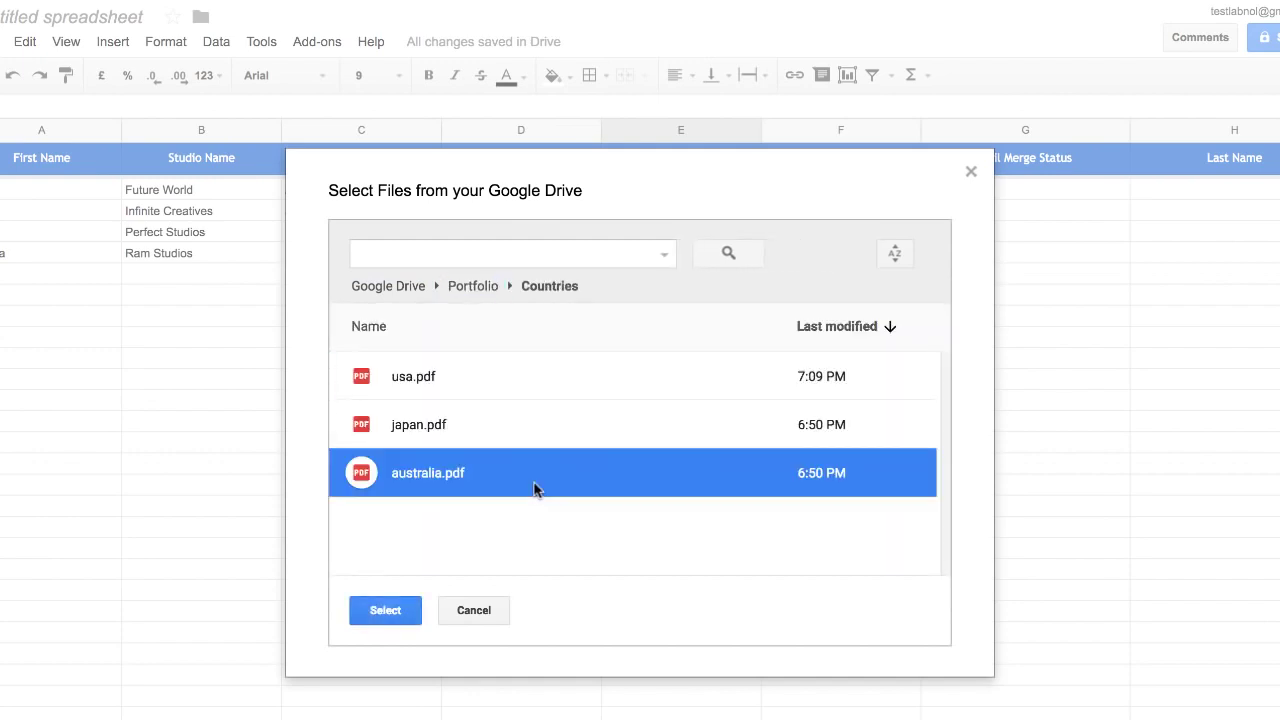
click(398, 612)
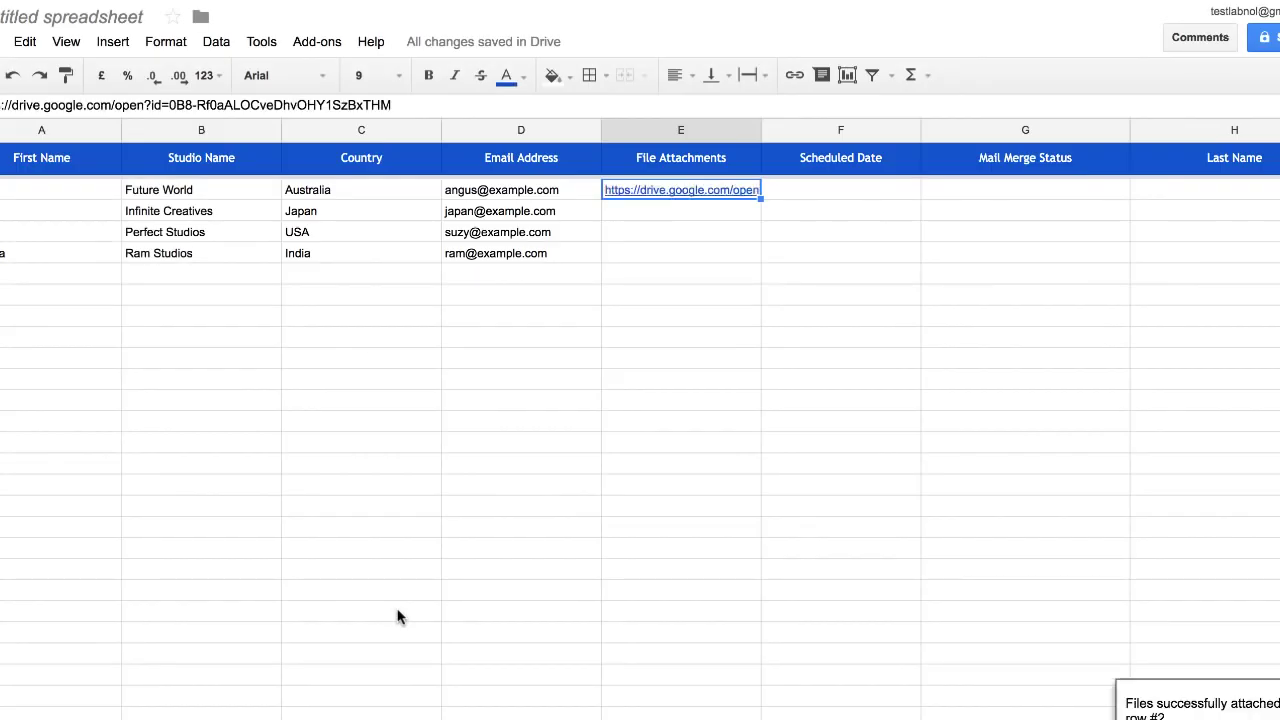
Inspect the full Drive link in the Future World row's File Attachments cell
click(703, 213)
key(Up)
key(Return)
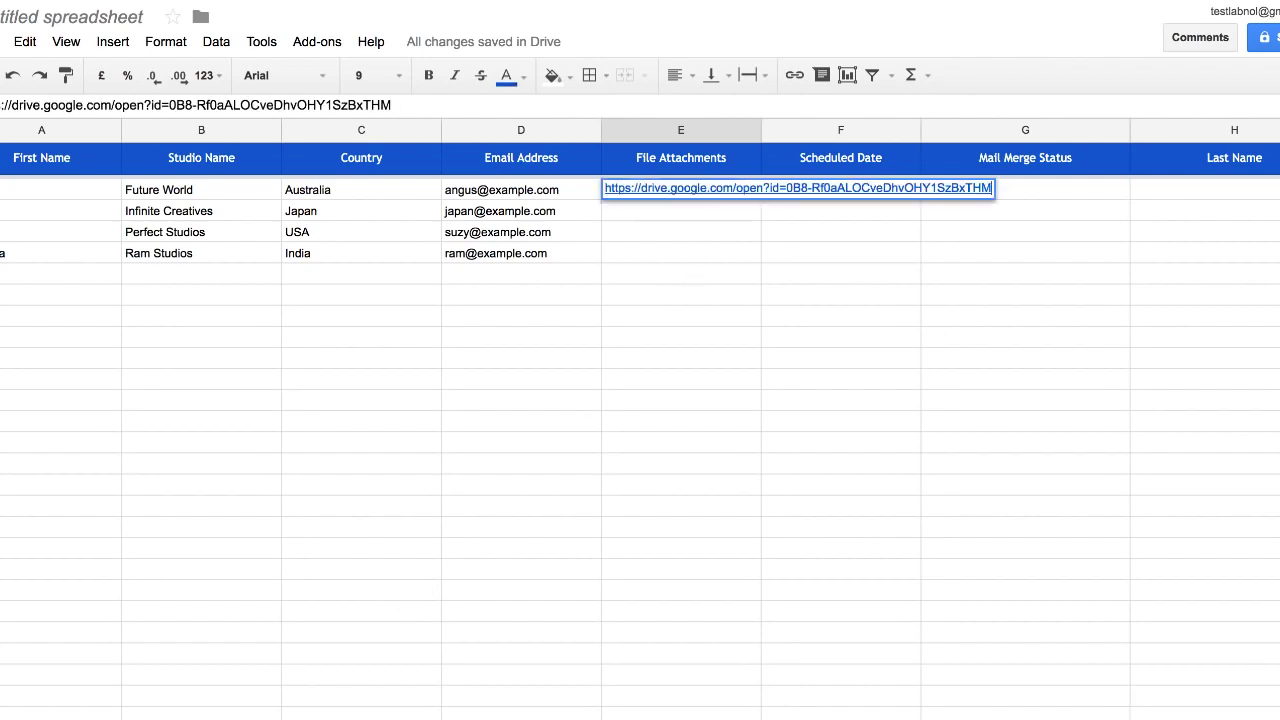
key(Return)
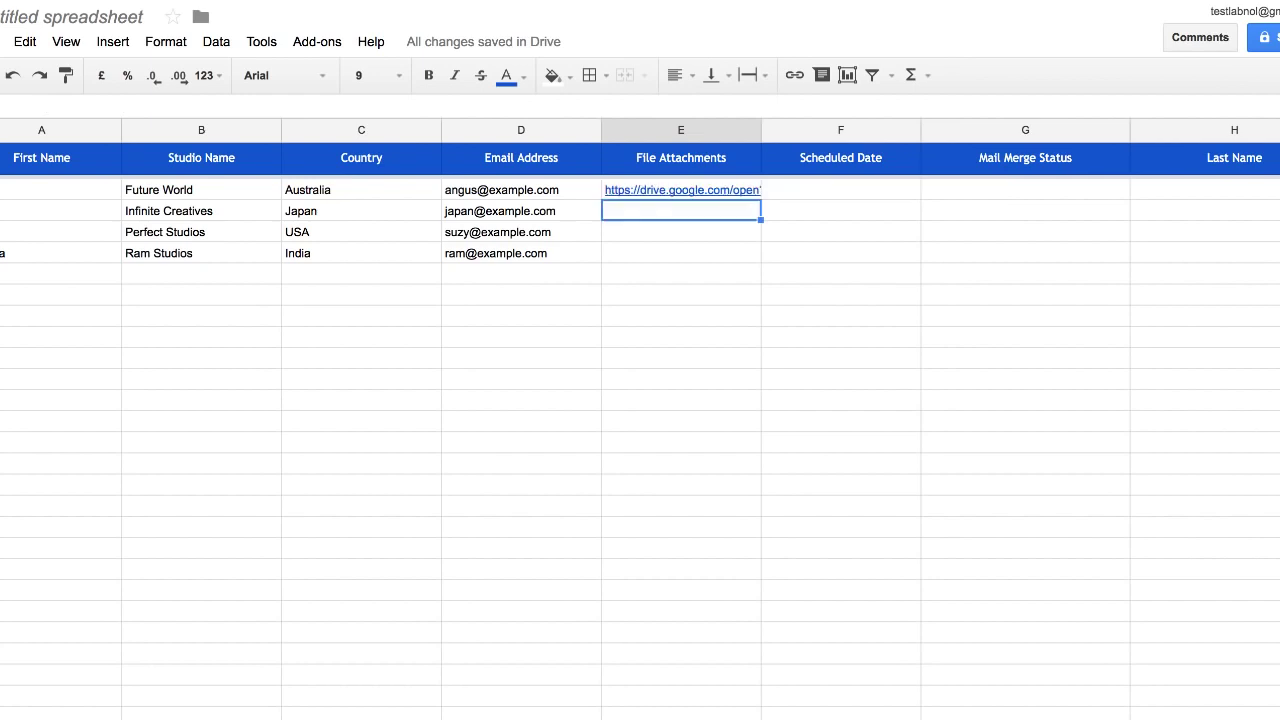
Attach resume.pdf from the Portfolio folder in Google Drive as a second file for the Future World row
key(Up)
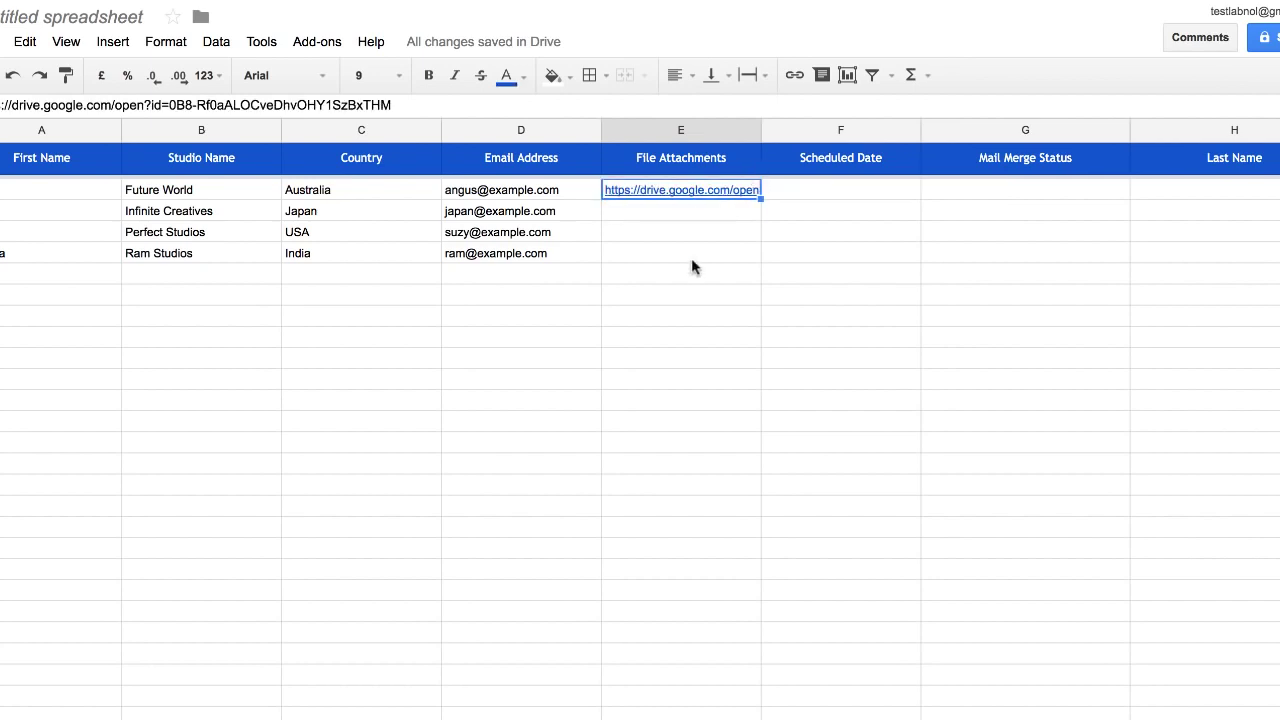
click(318, 50)
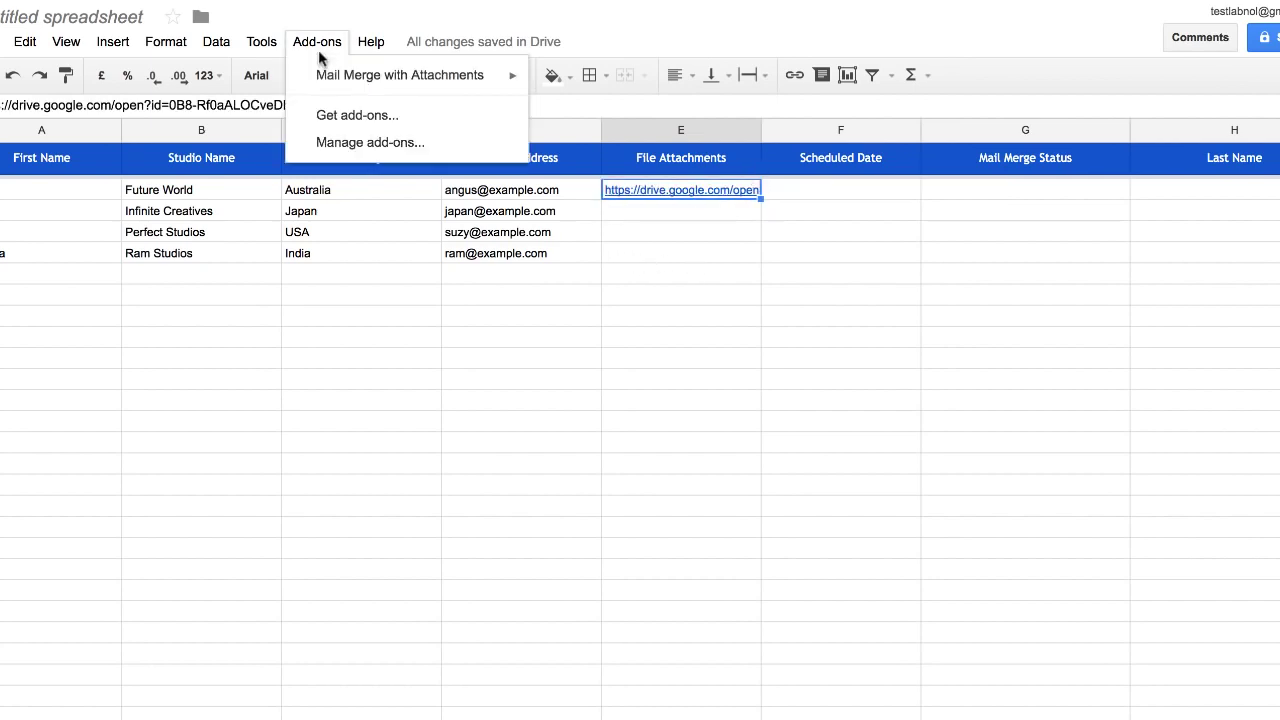
mouse_move(372, 76)
mouse_move(718, 143)
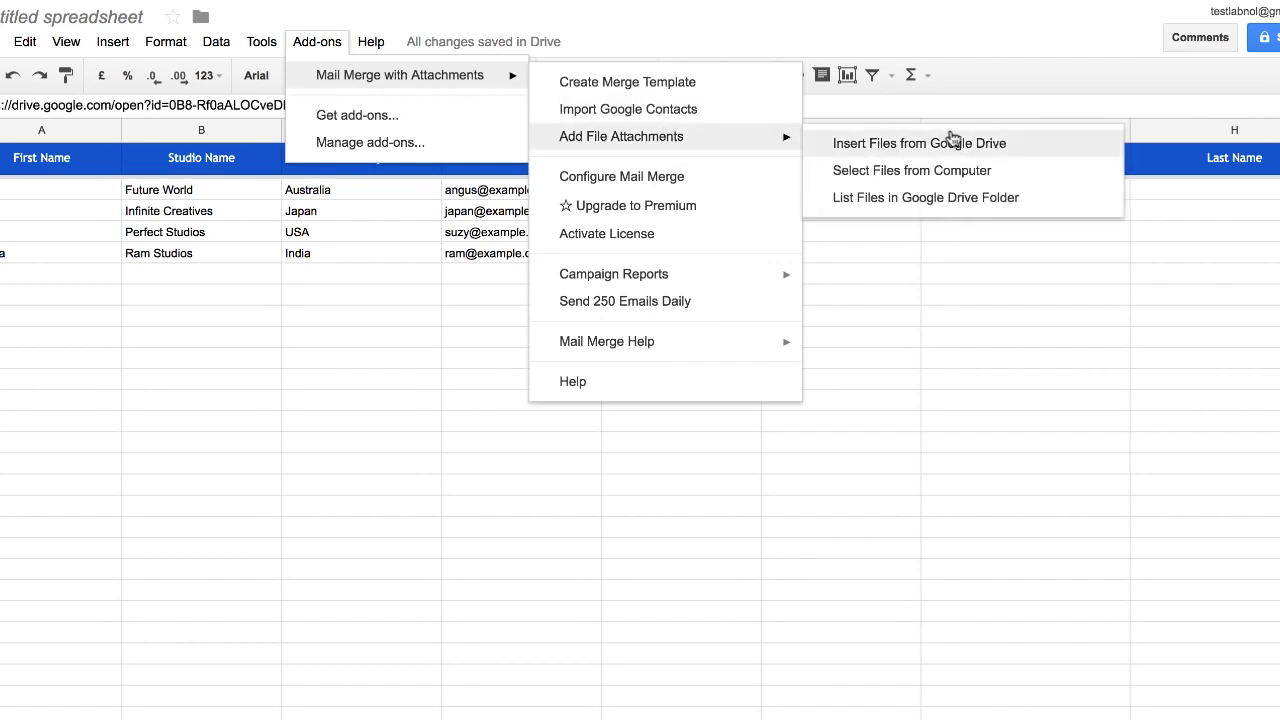
click(948, 137)
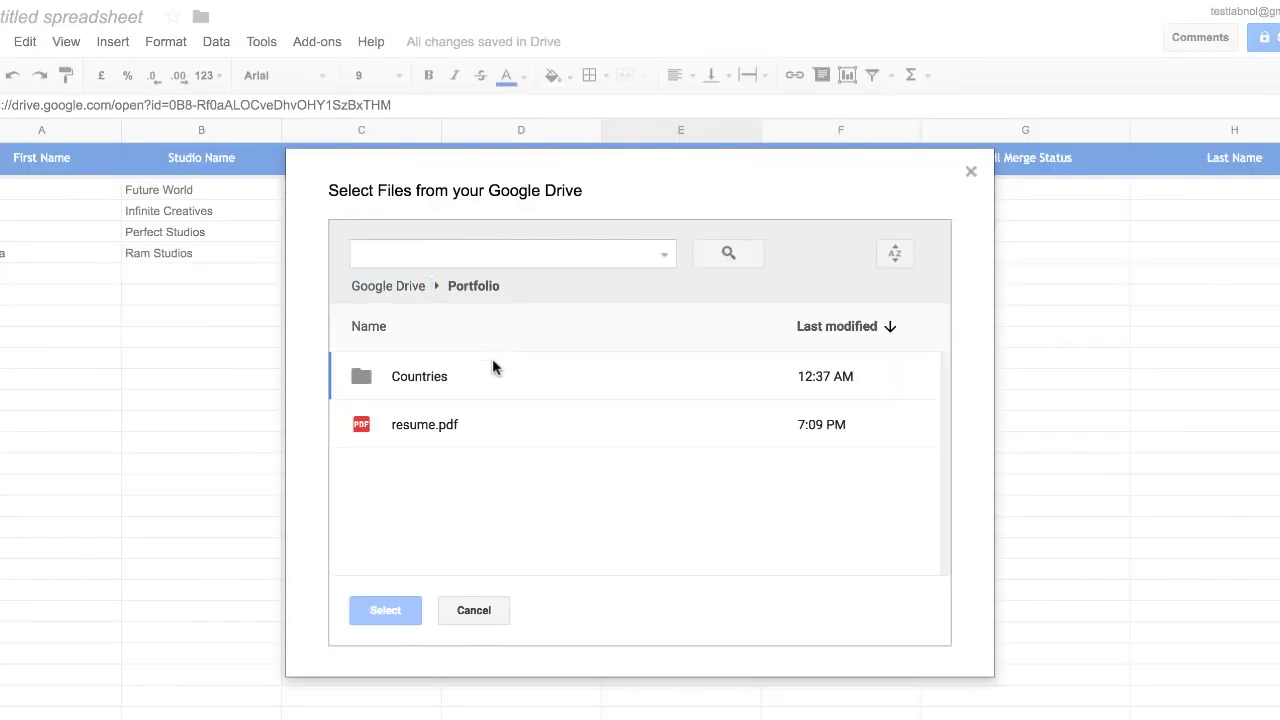
click(443, 430)
click(395, 614)
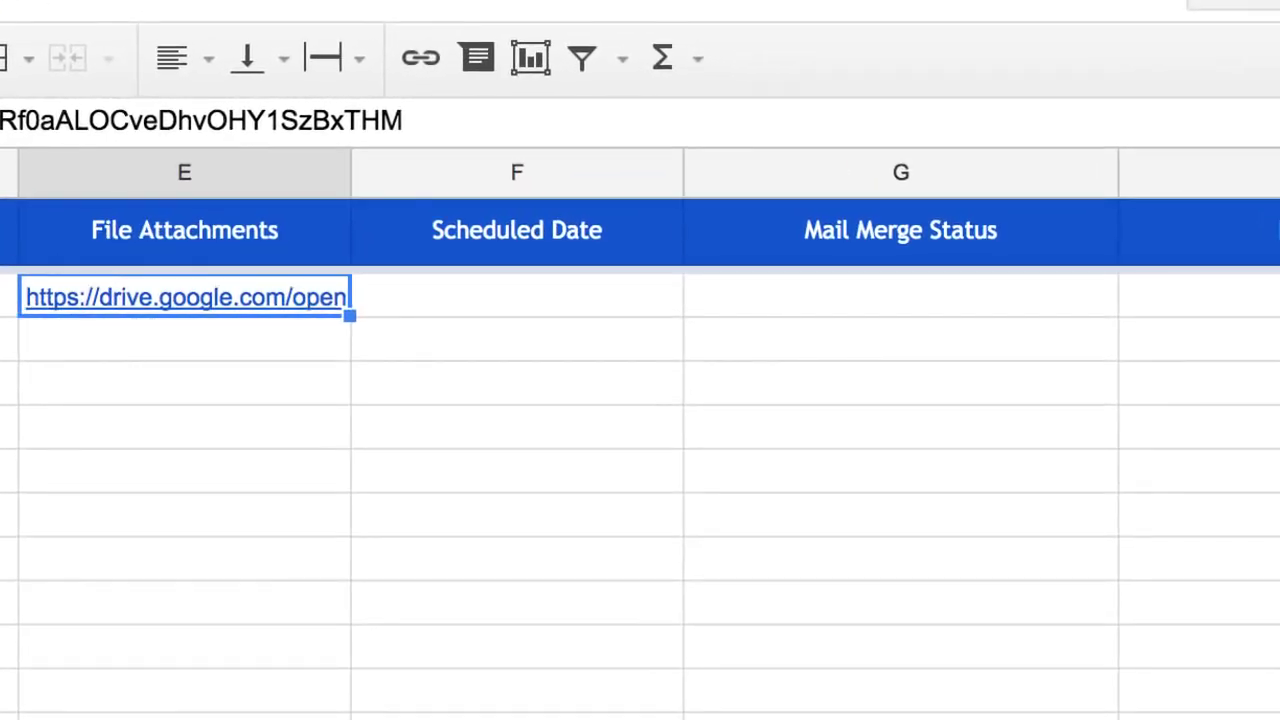
Inspect how the two attachment links are listed in the Future World row's File Attachments cell
click(237, 392)
click(255, 332)
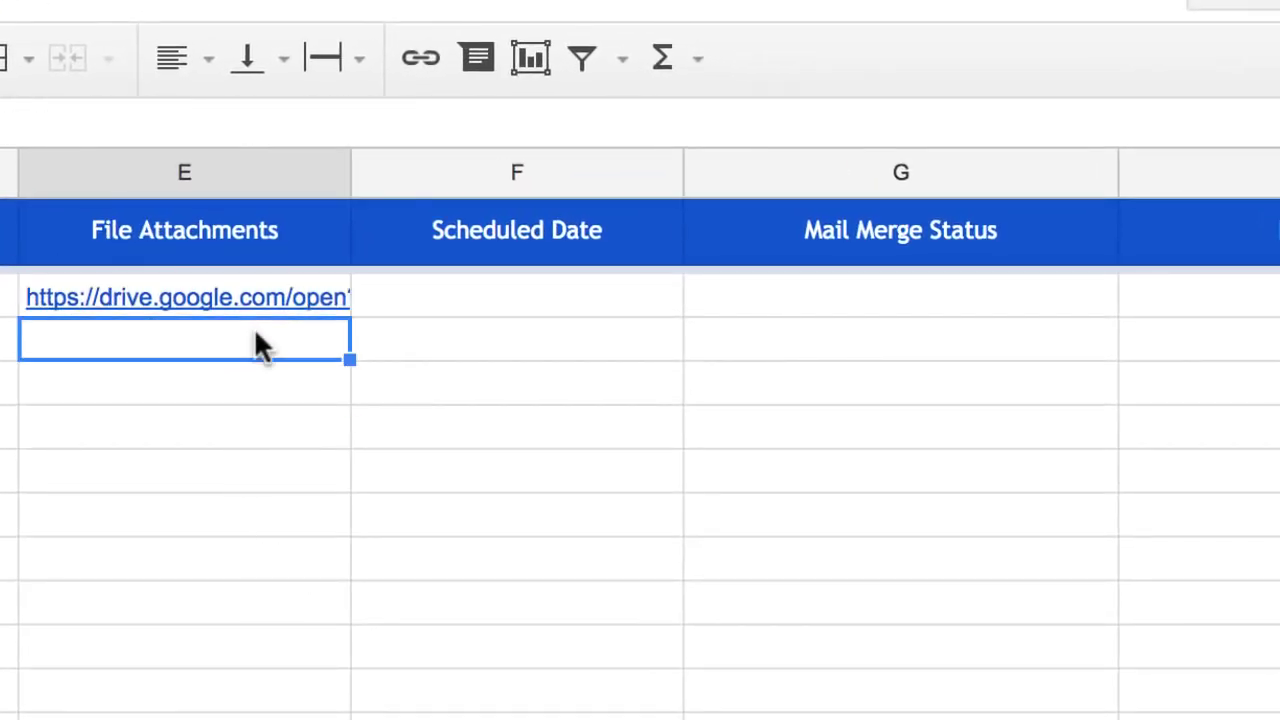
key(Up)
key(Return)
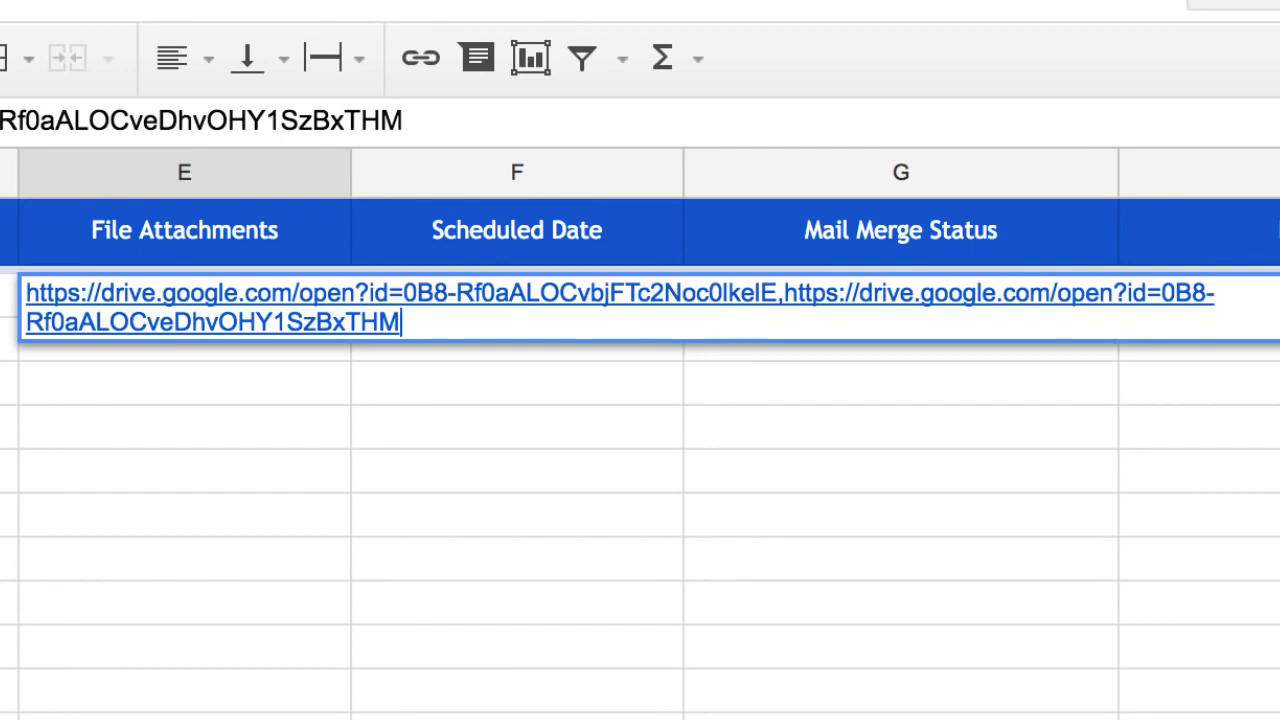
key(Return)
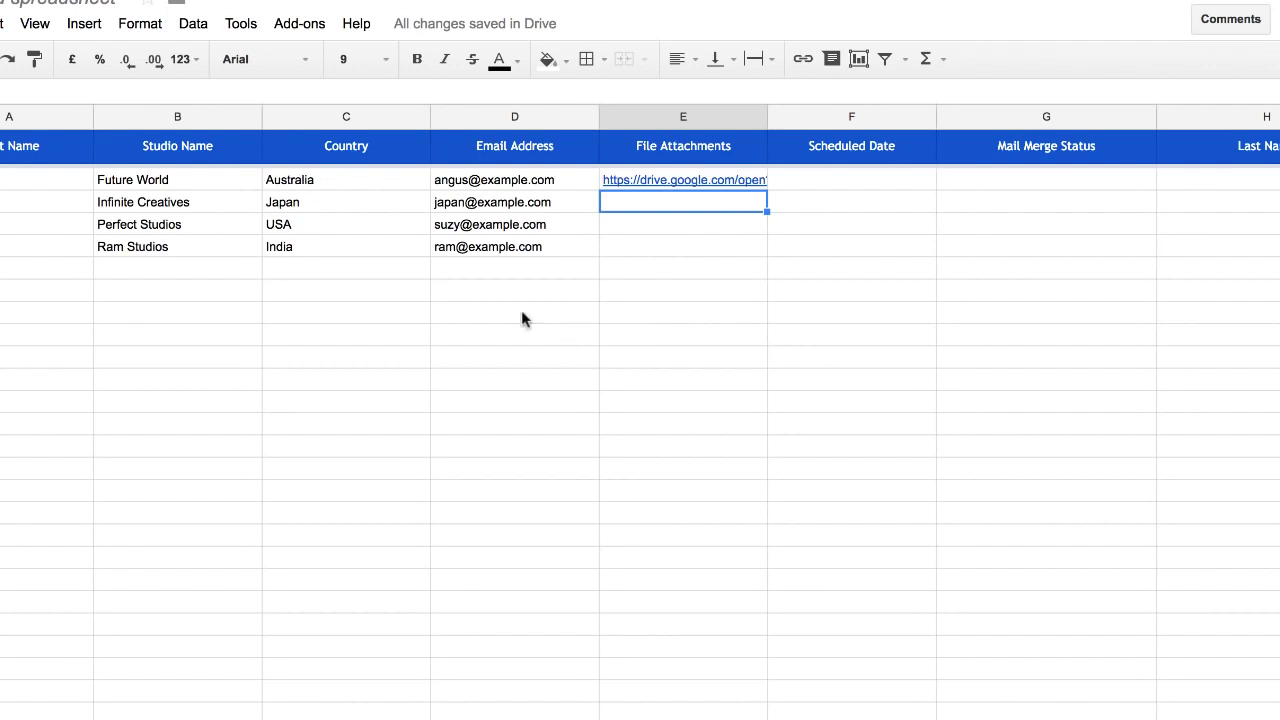
Upload india.pdf from the computer to the Countries folder in Drive and attach it to the Infinite Creatives row's File Attachments cell
click(305, 33)
mouse_move(314, 60)
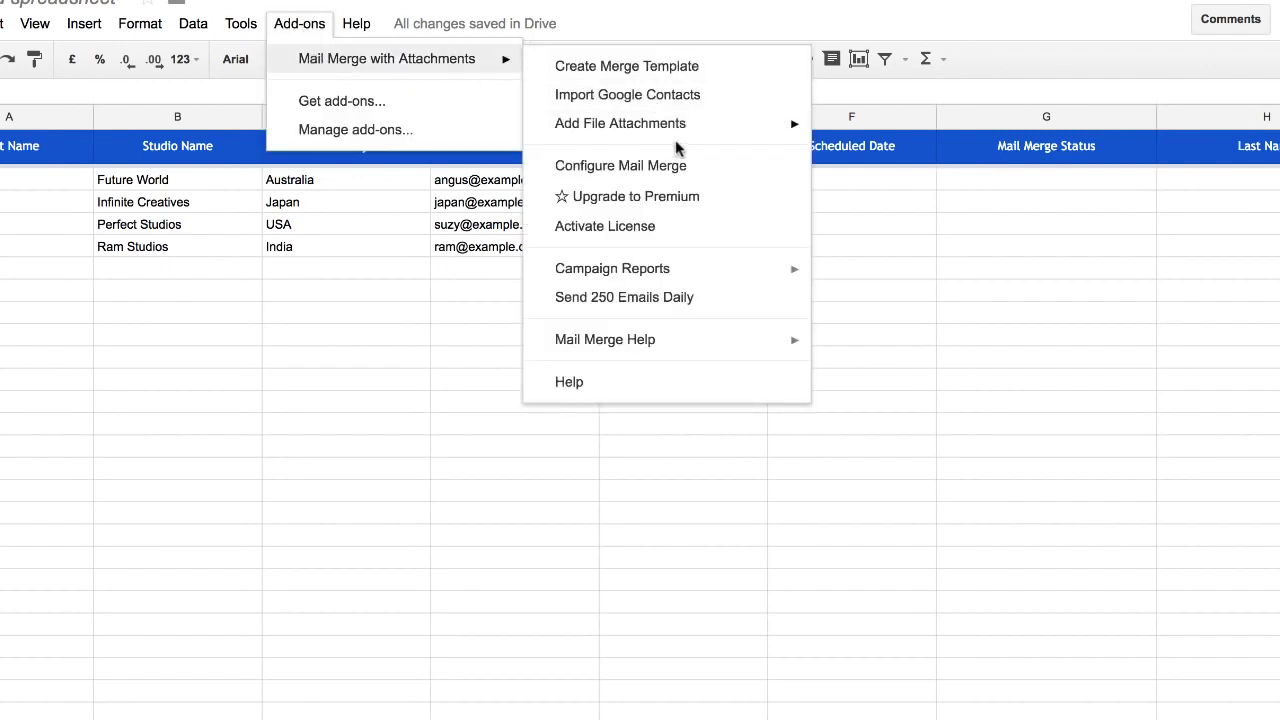
mouse_move(706, 134)
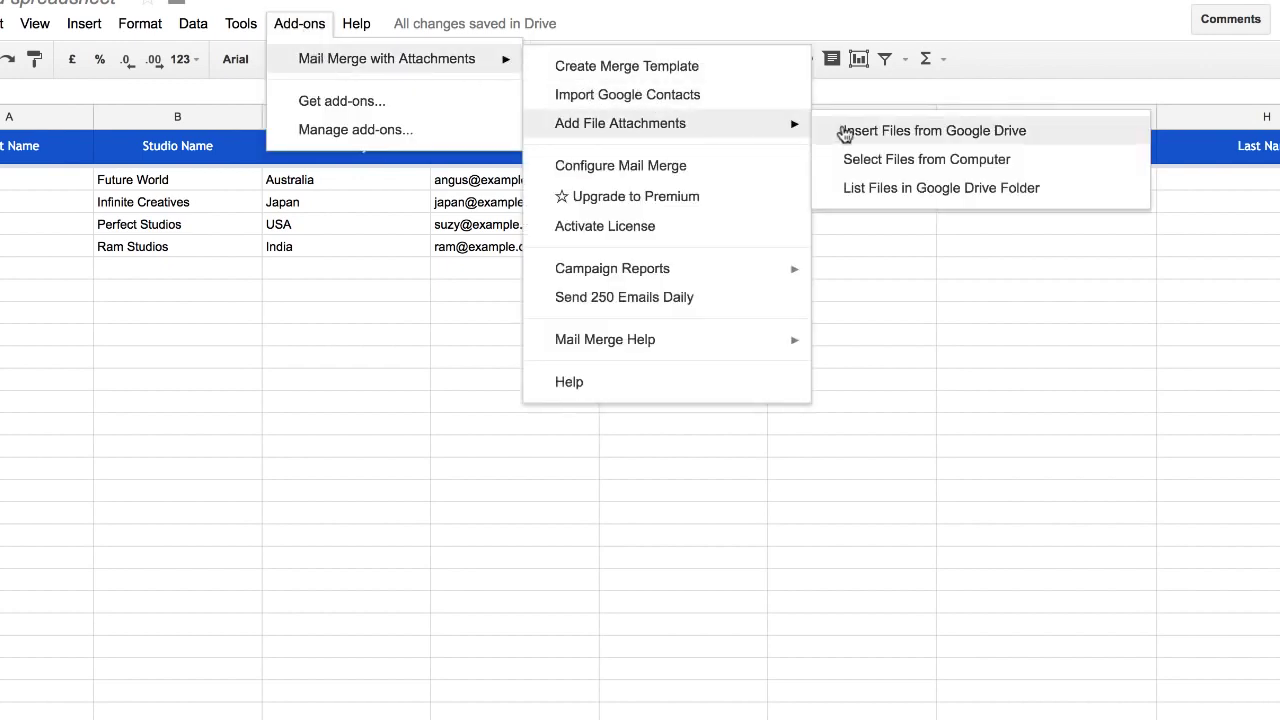
click(1049, 163)
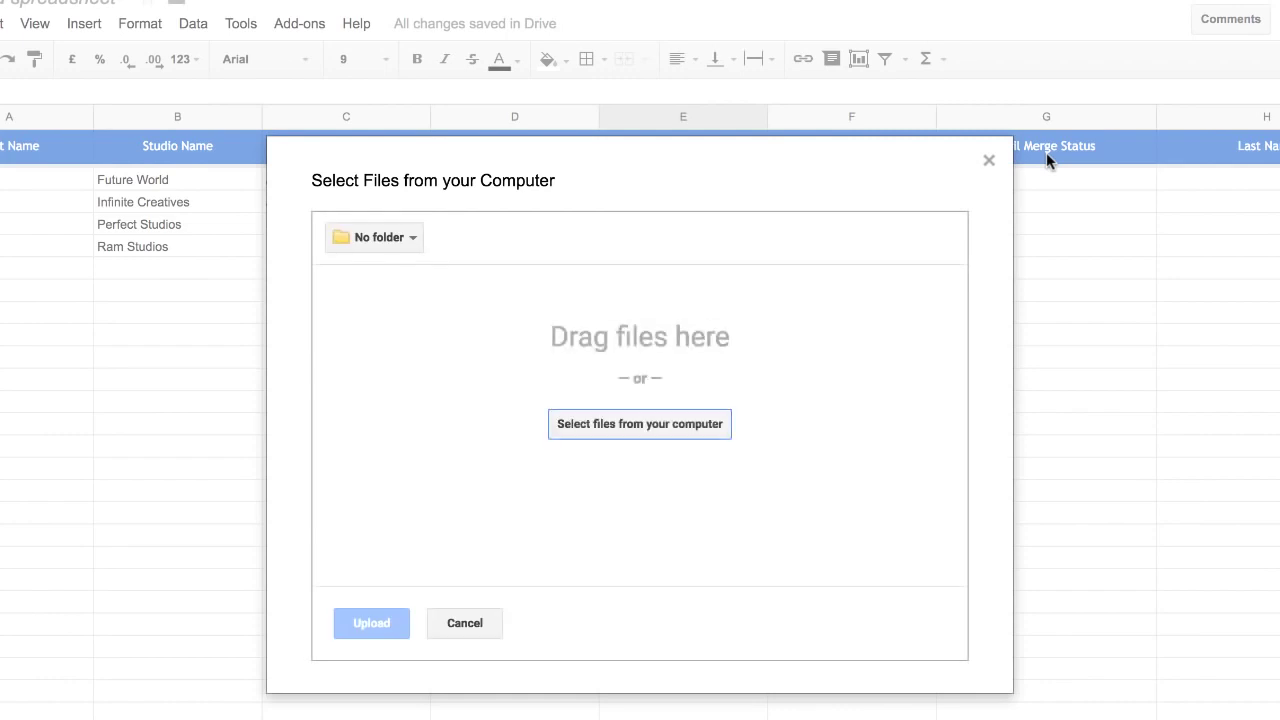
click(410, 240)
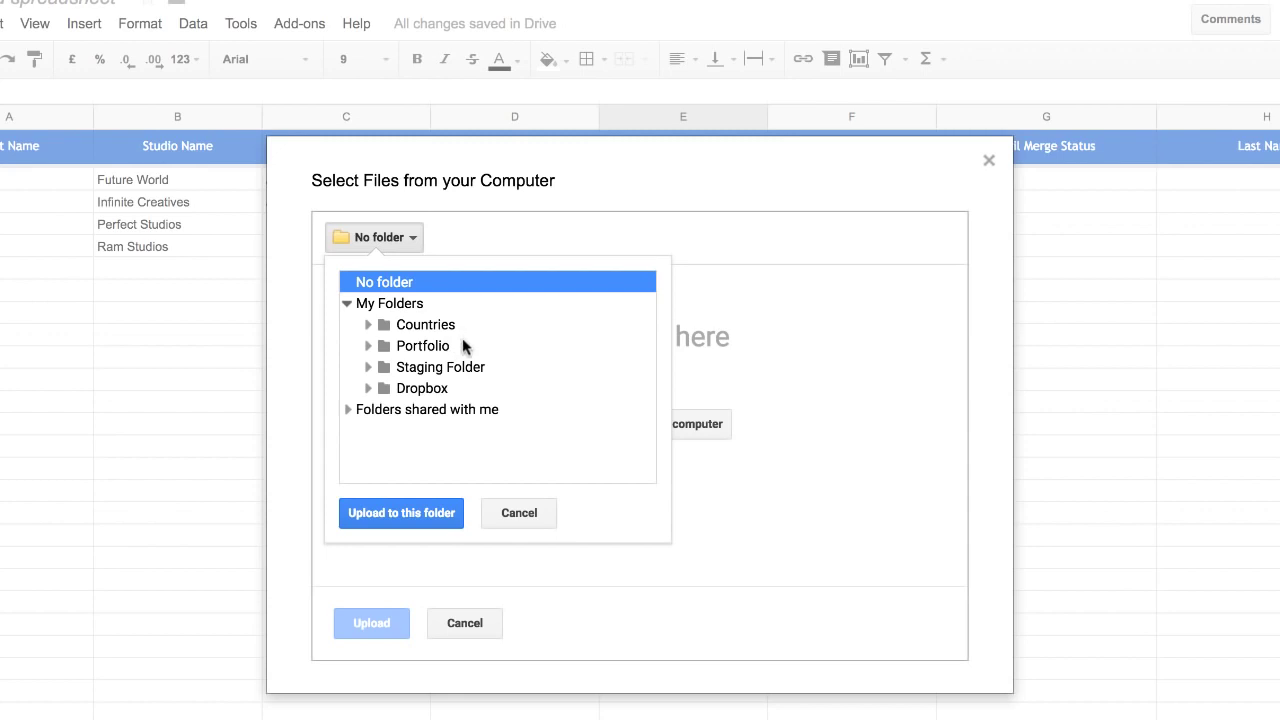
click(458, 323)
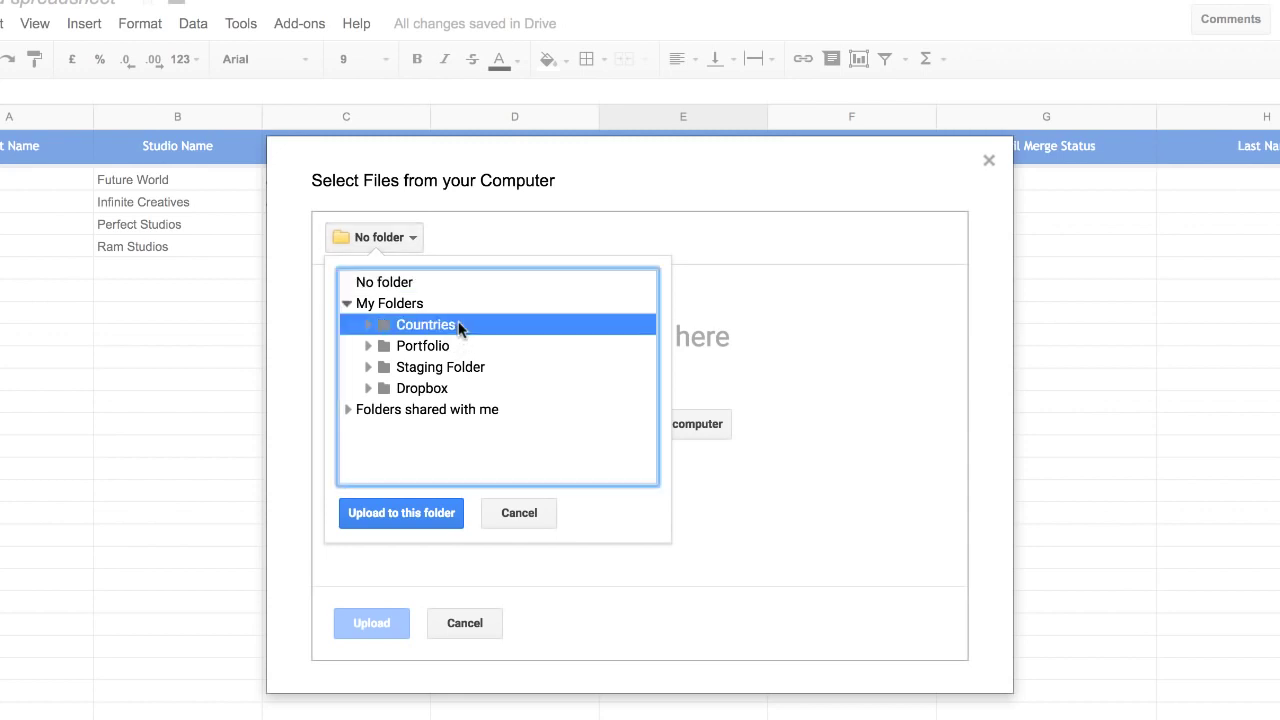
click(424, 515)
click(532, 3)
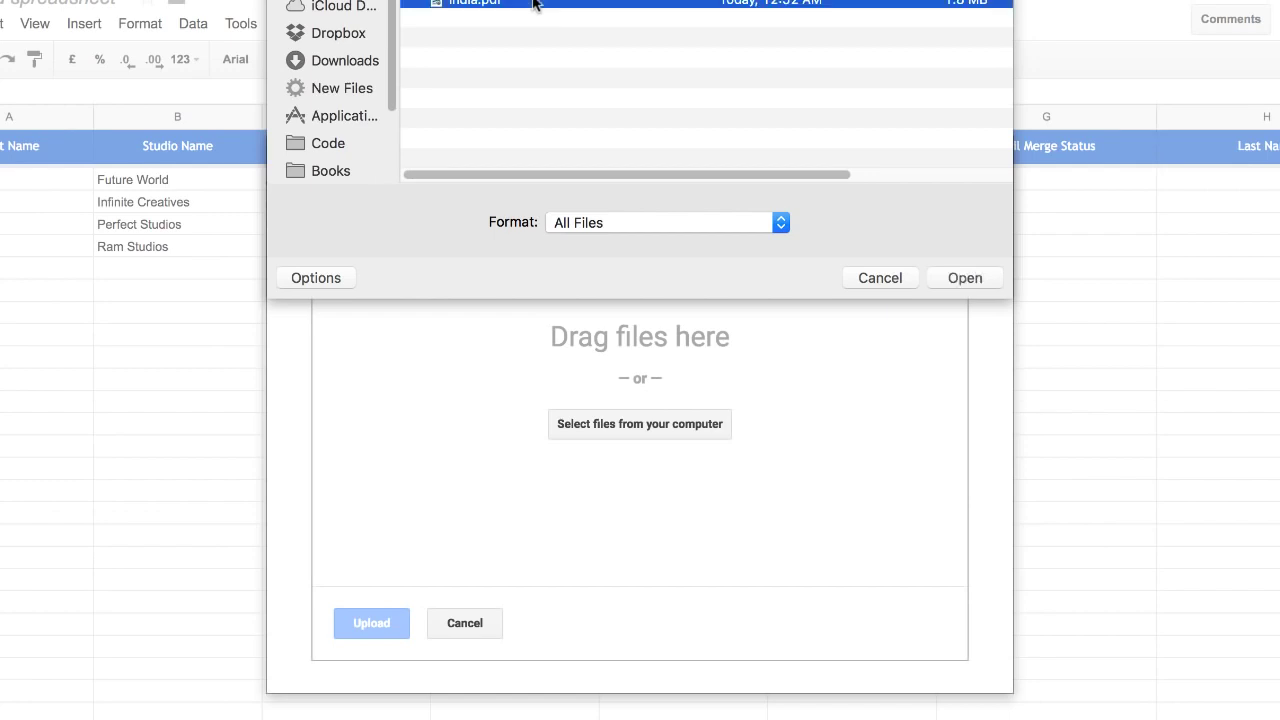
click(964, 279)
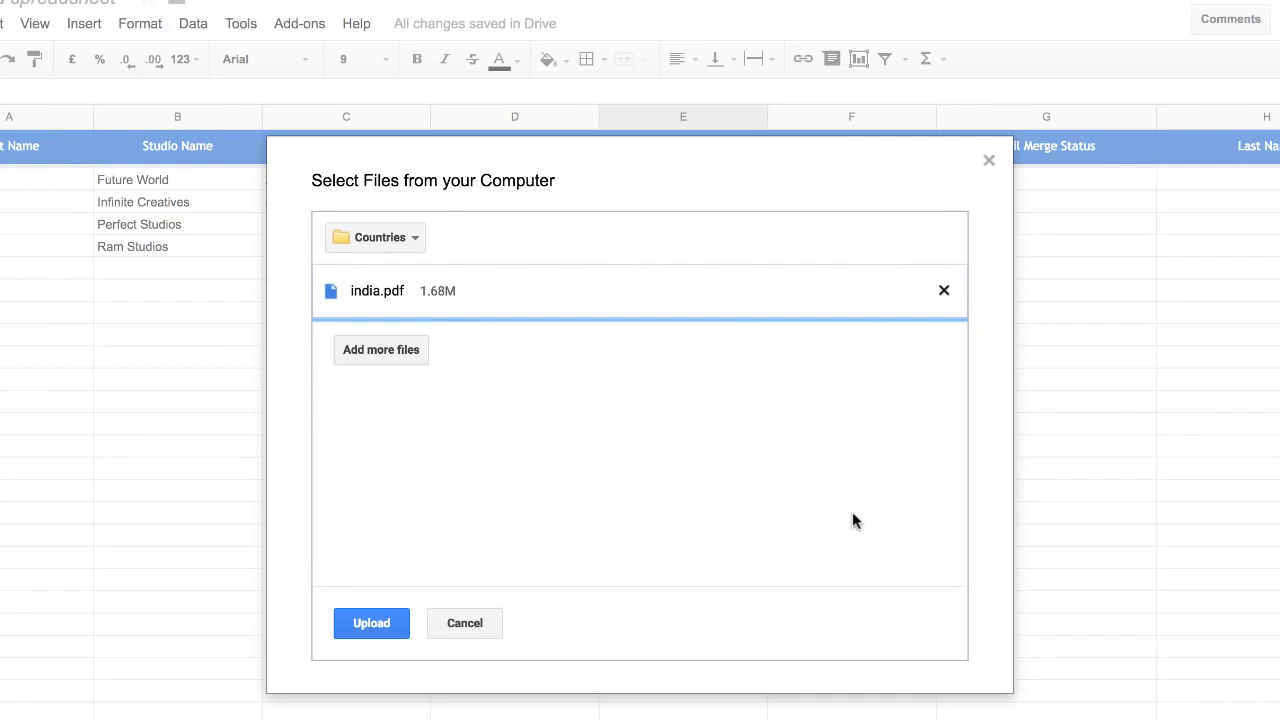
click(383, 624)
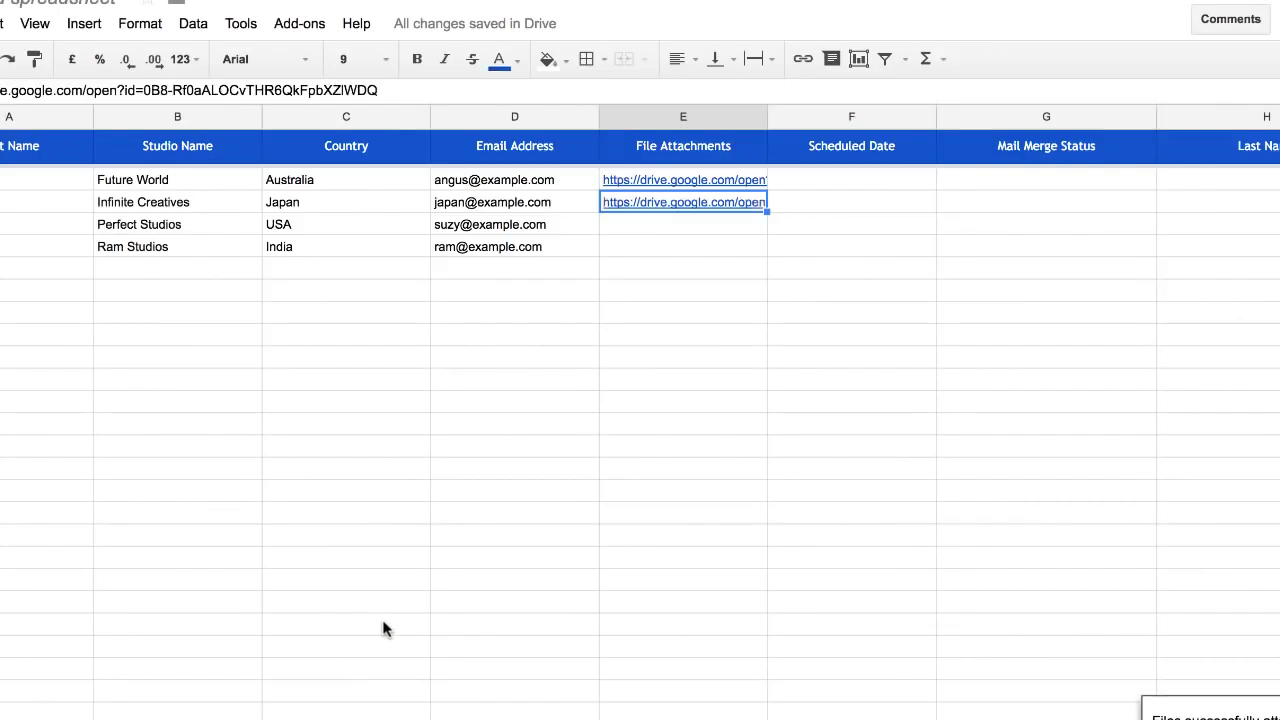
click(720, 224)
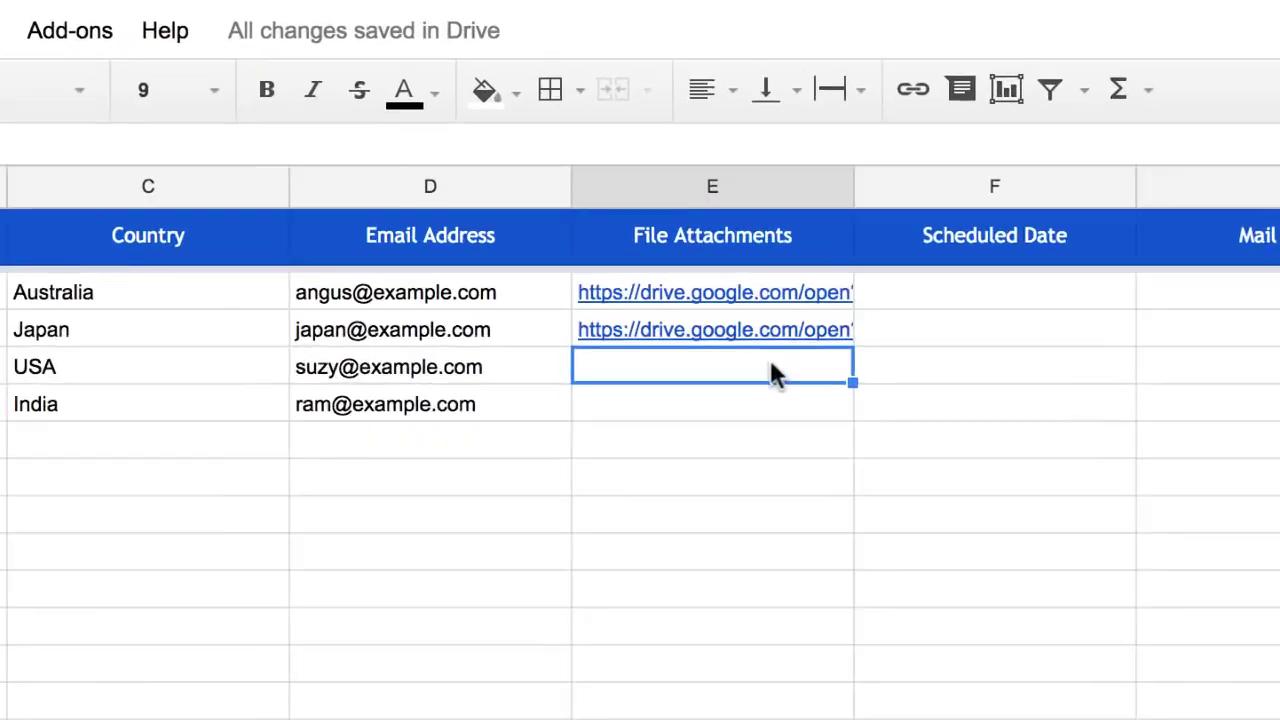
text(usa.pdf)
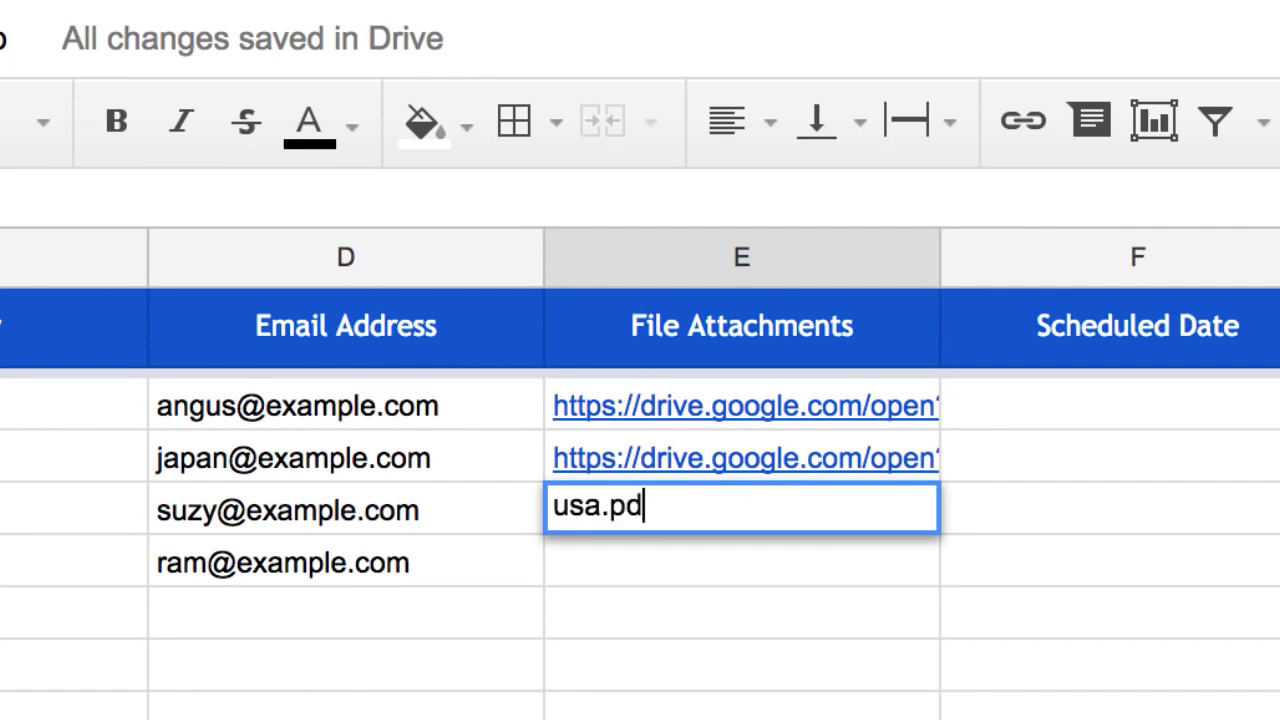
key(Return)
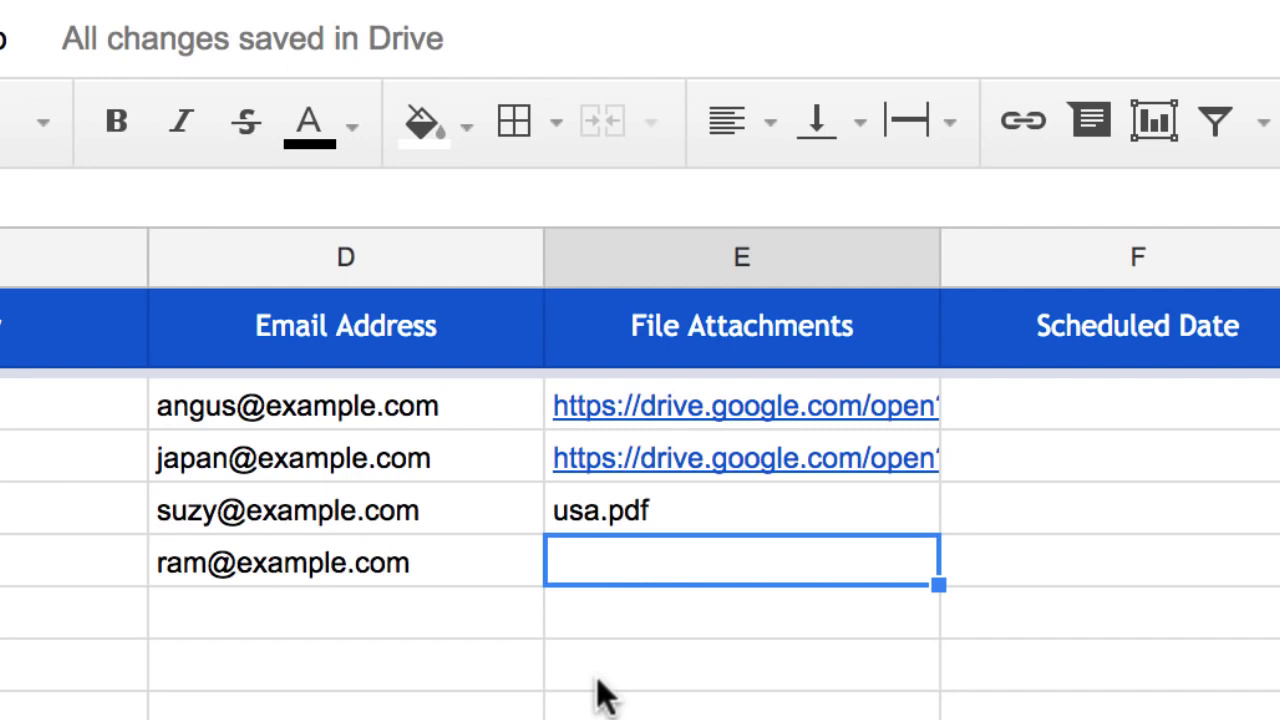
key(Up)
key(BackSpace)
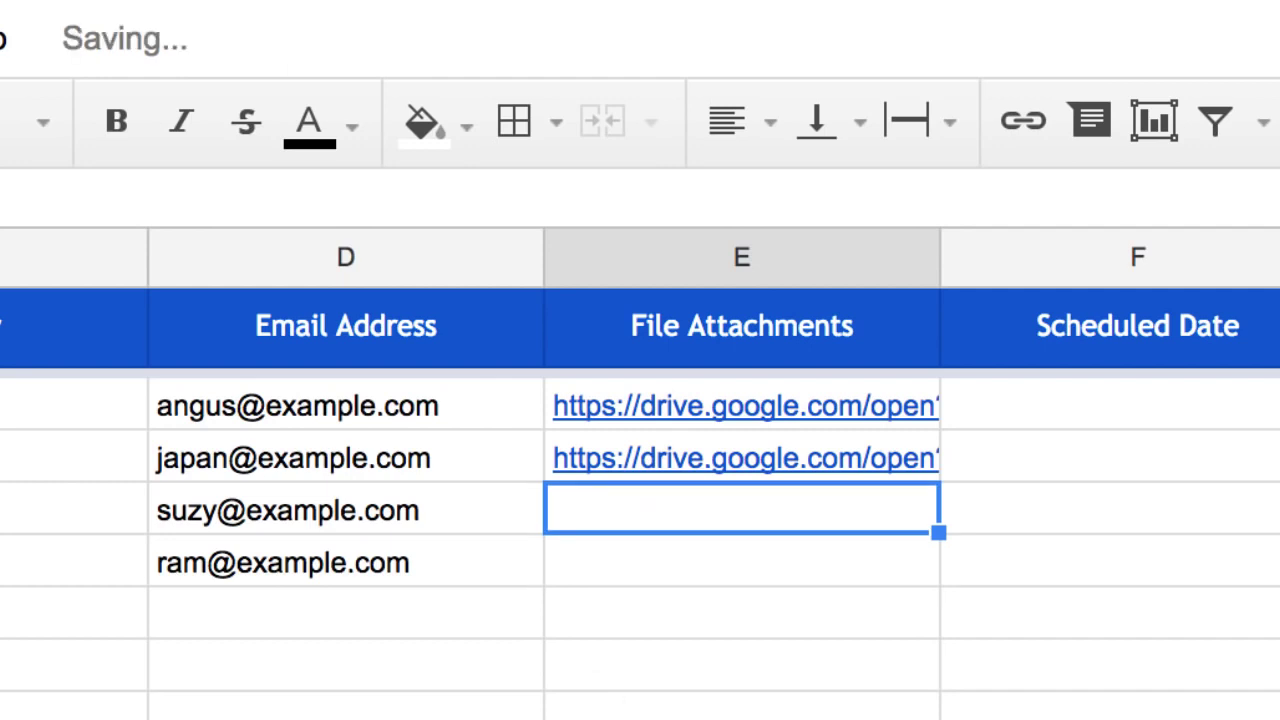
Enter the Drive path \\Portfolio\\Countries\\usa.pdf as the Perfect Studios row's attachment and widen the File Attachments column
text(\\Port)
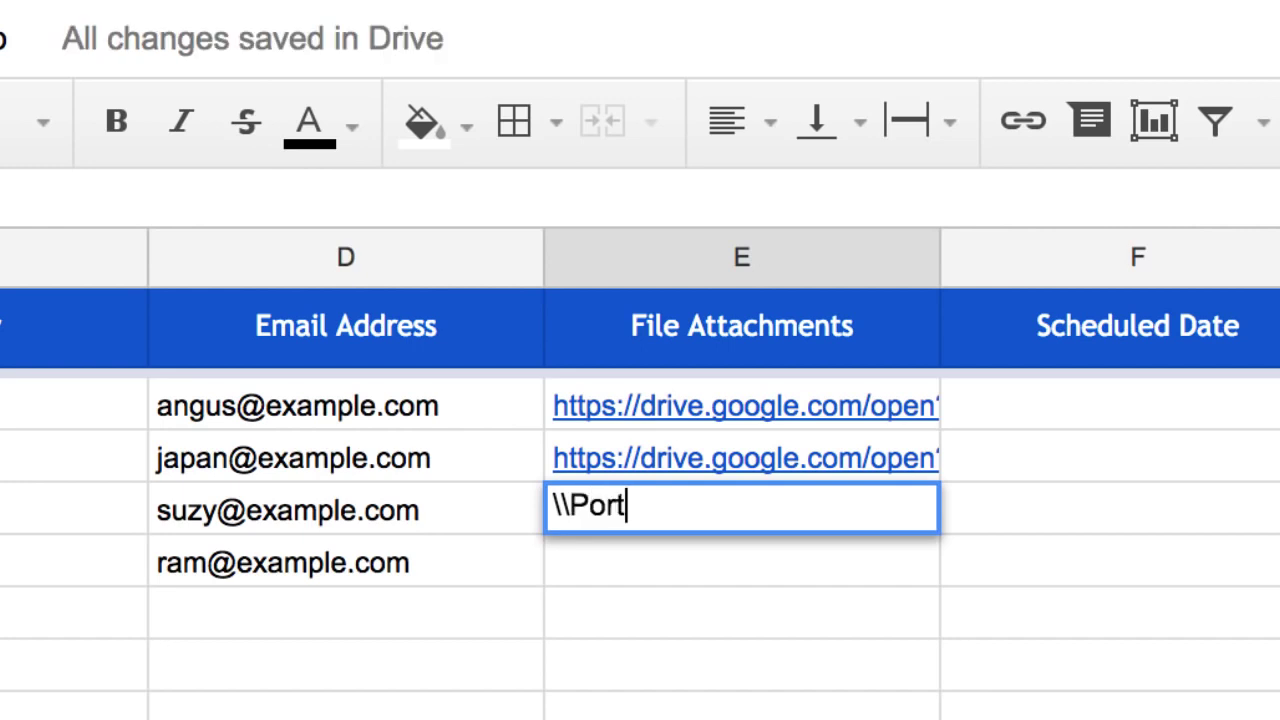
text(folio\)
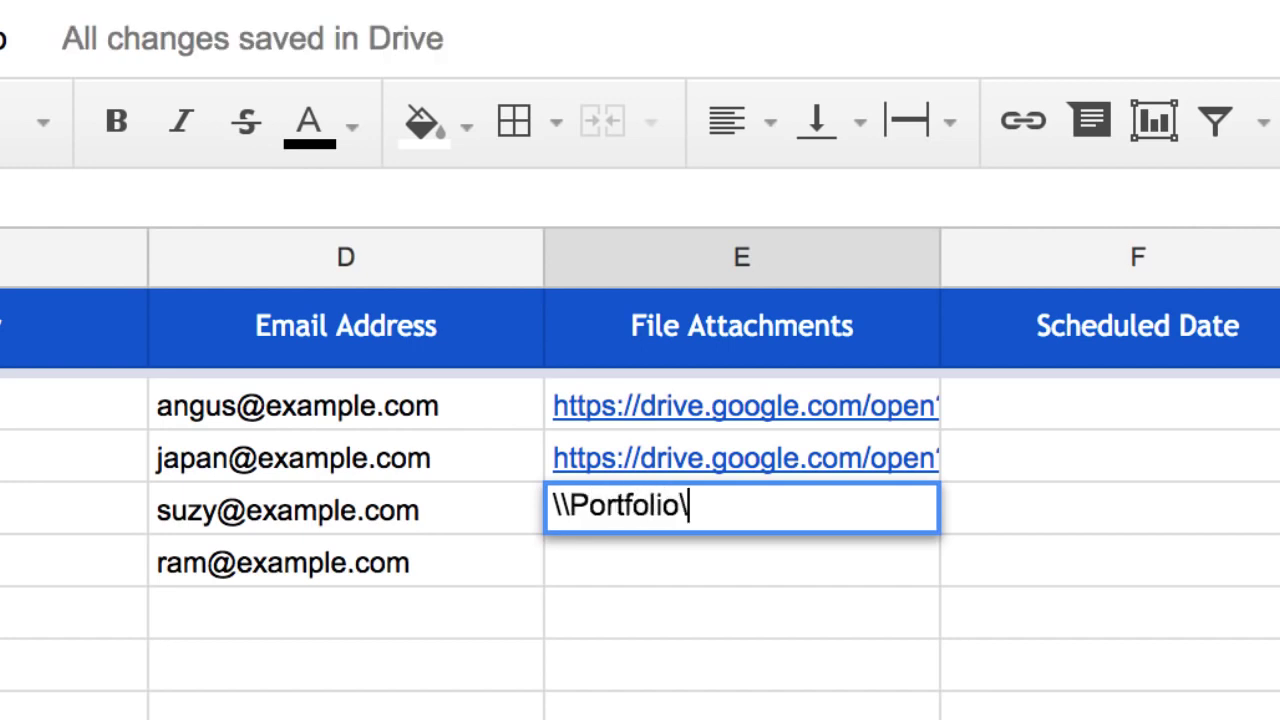
text(\Countri)
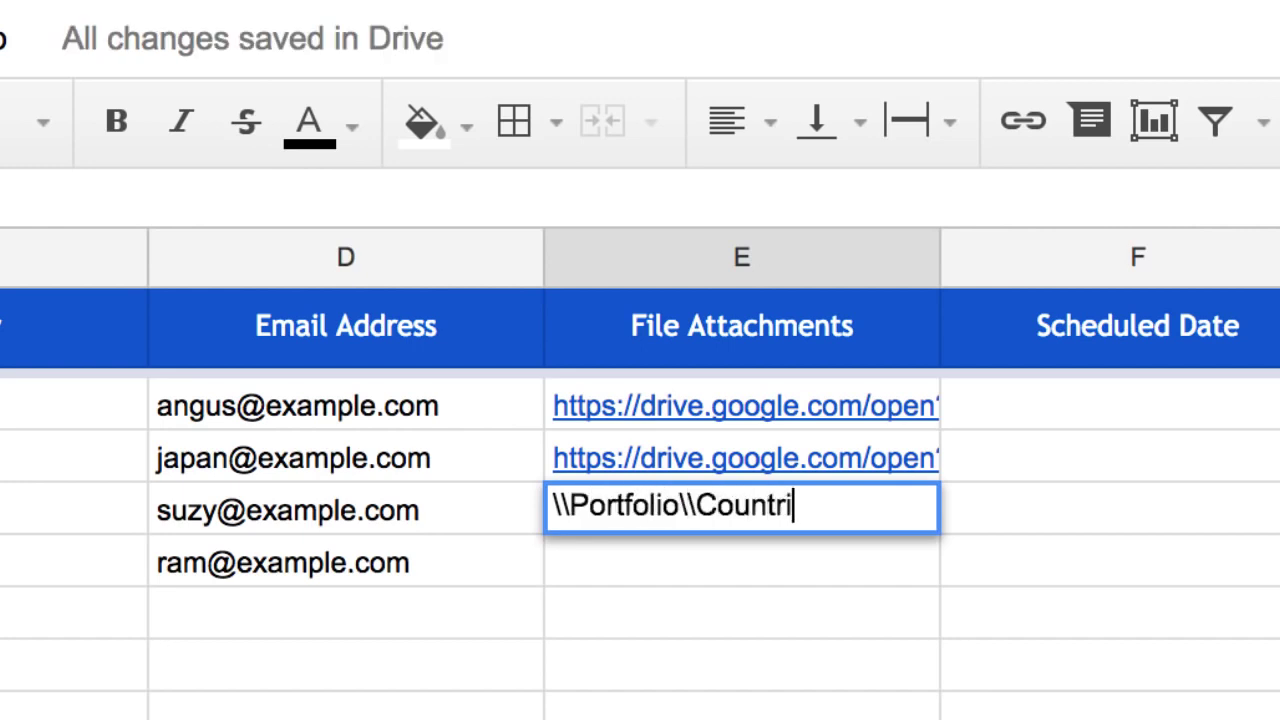
text(es\\usa.pdf)
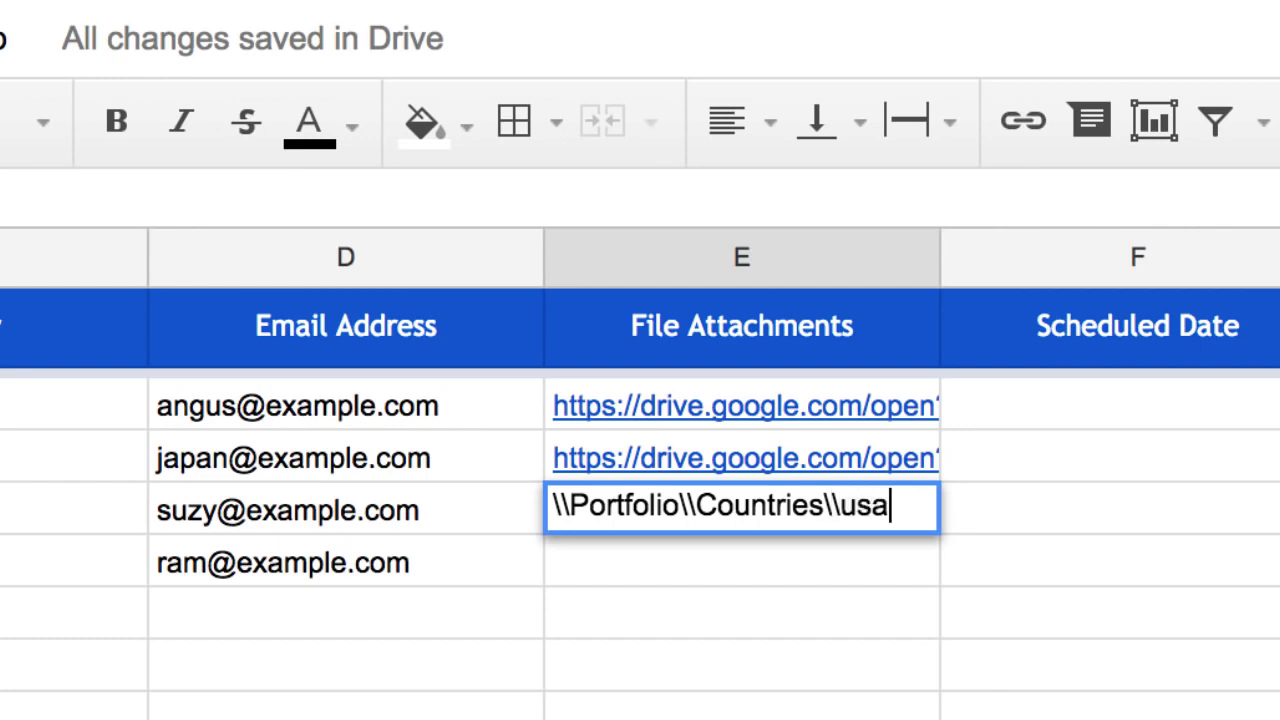
key(Return)
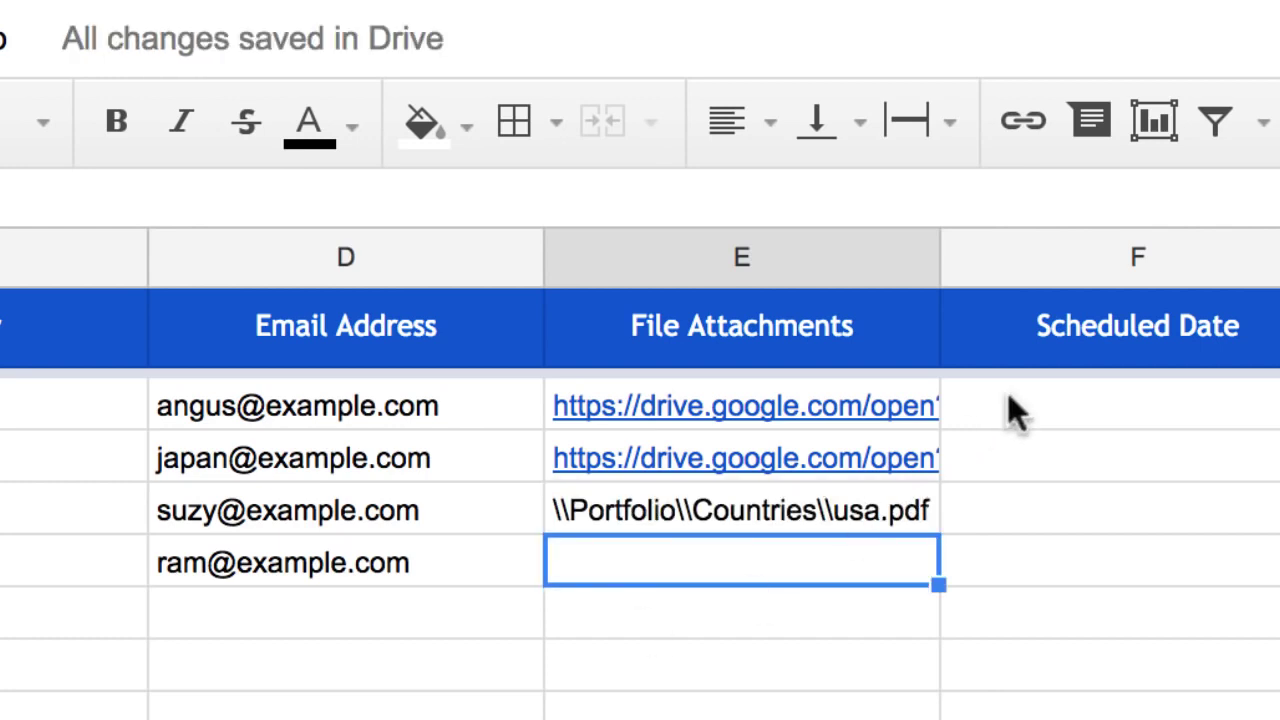
drag(940, 258, 1097, 256)
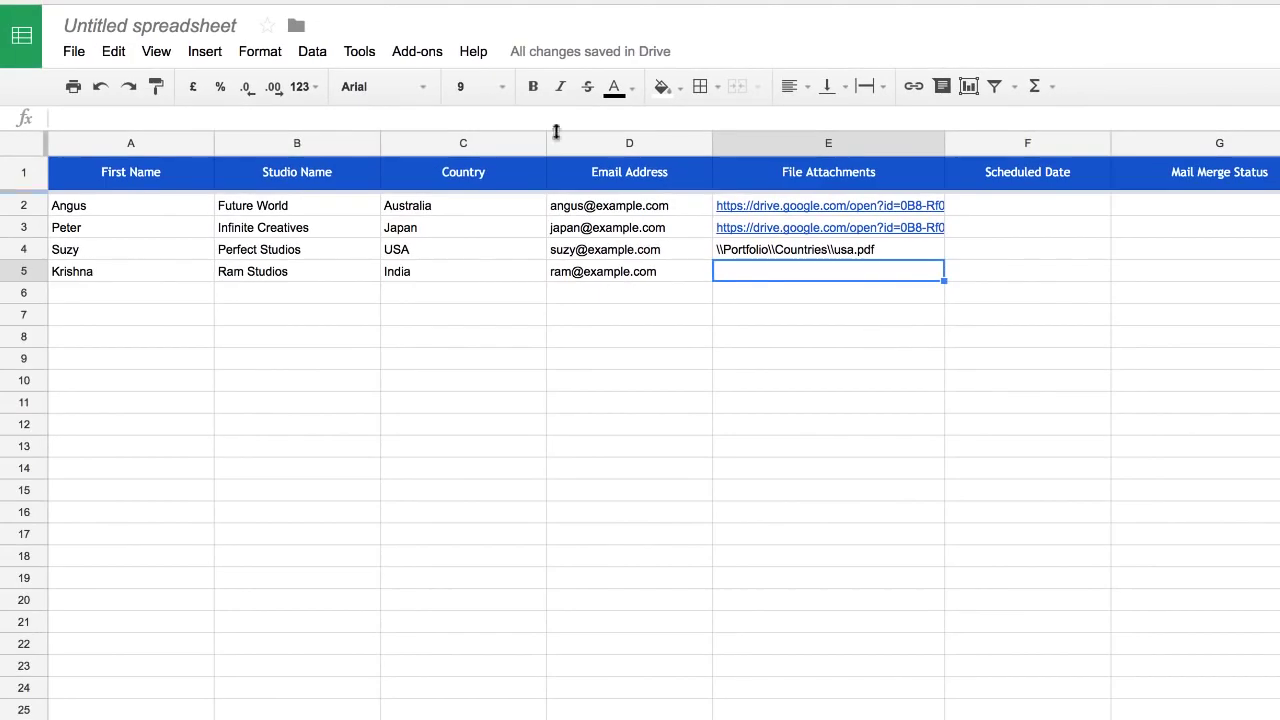
List the files of the Portfolio > Countries Drive folder in the spreadsheet with Mail Merge with Attachments, and widen the File Name column
click(440, 57)
mouse_move(452, 88)
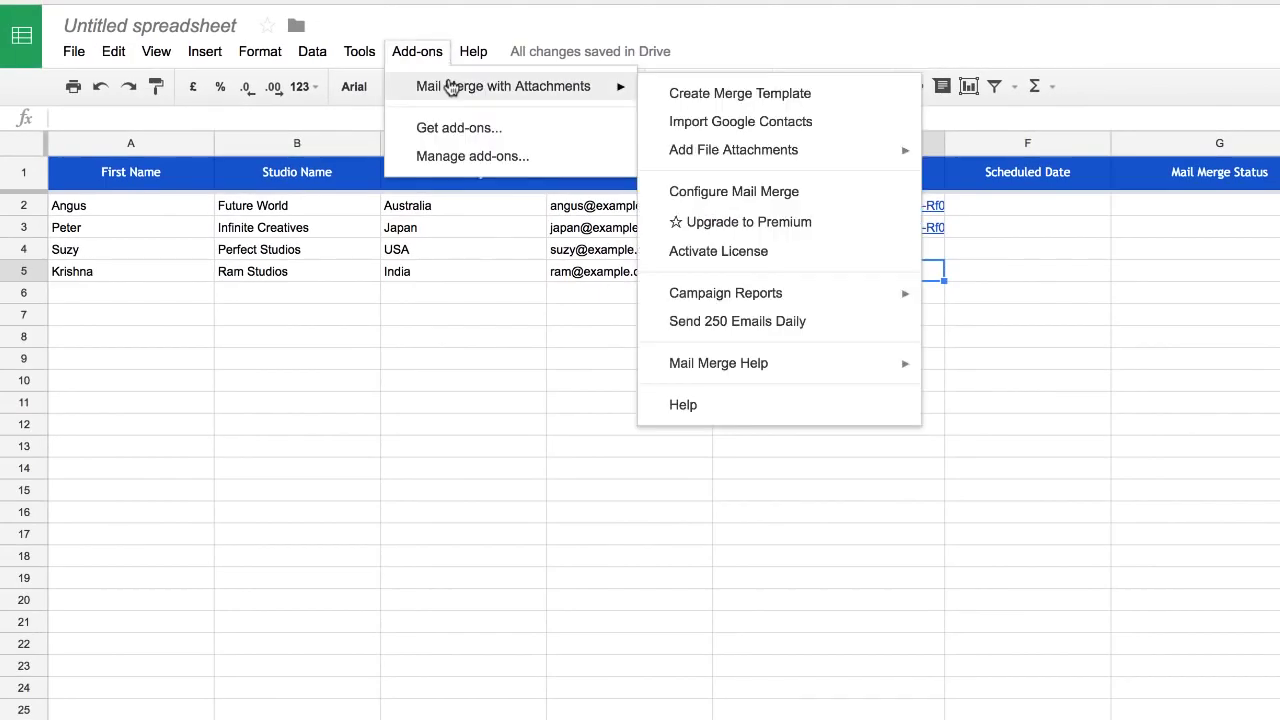
mouse_move(851, 150)
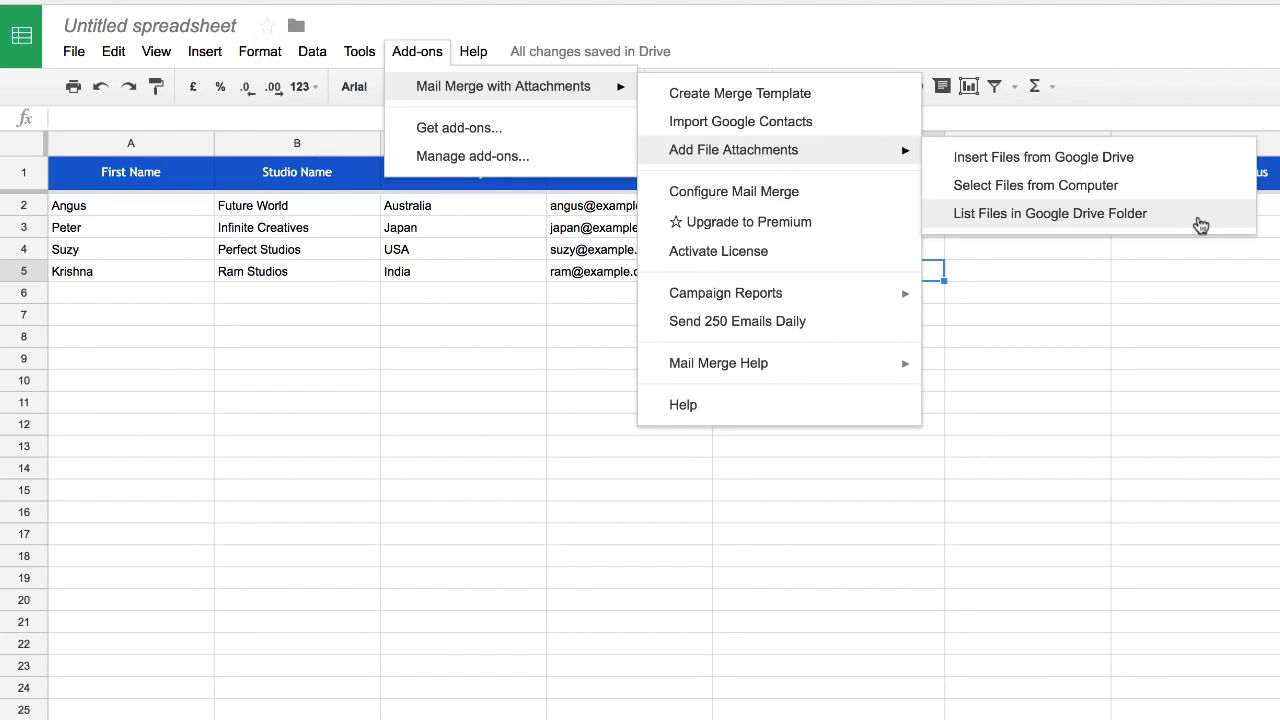
click(1200, 215)
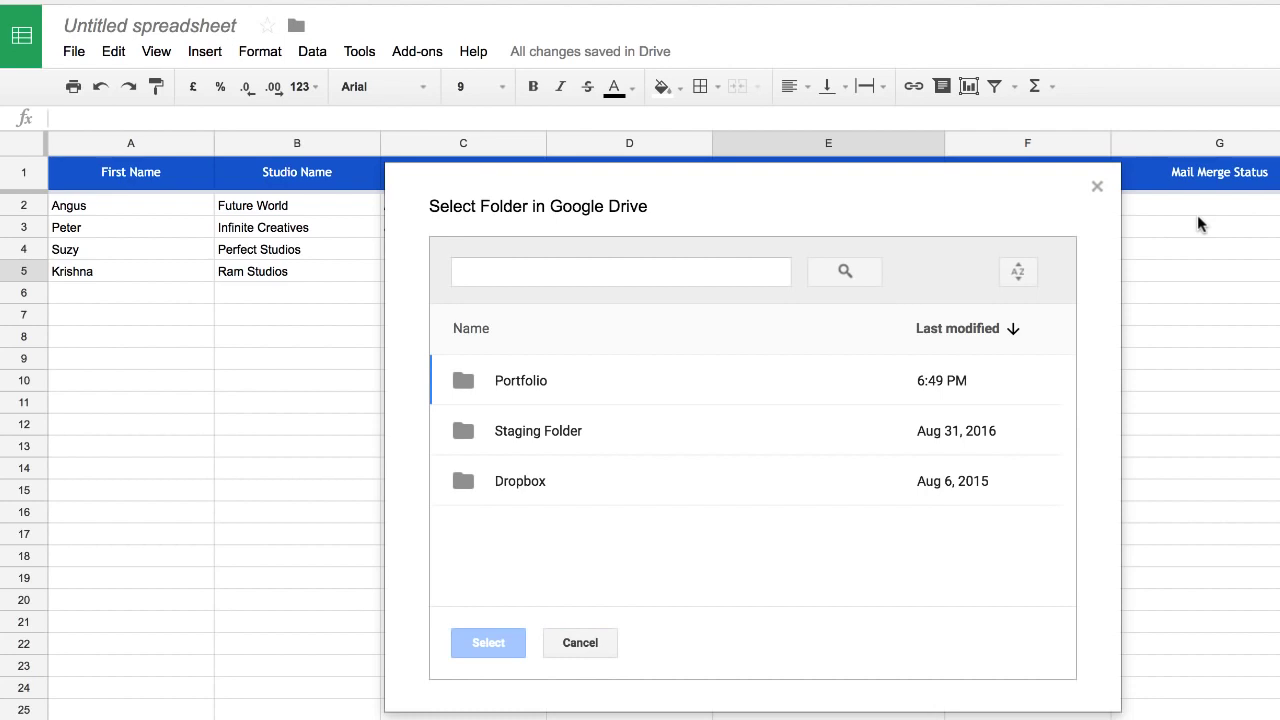
click(598, 386)
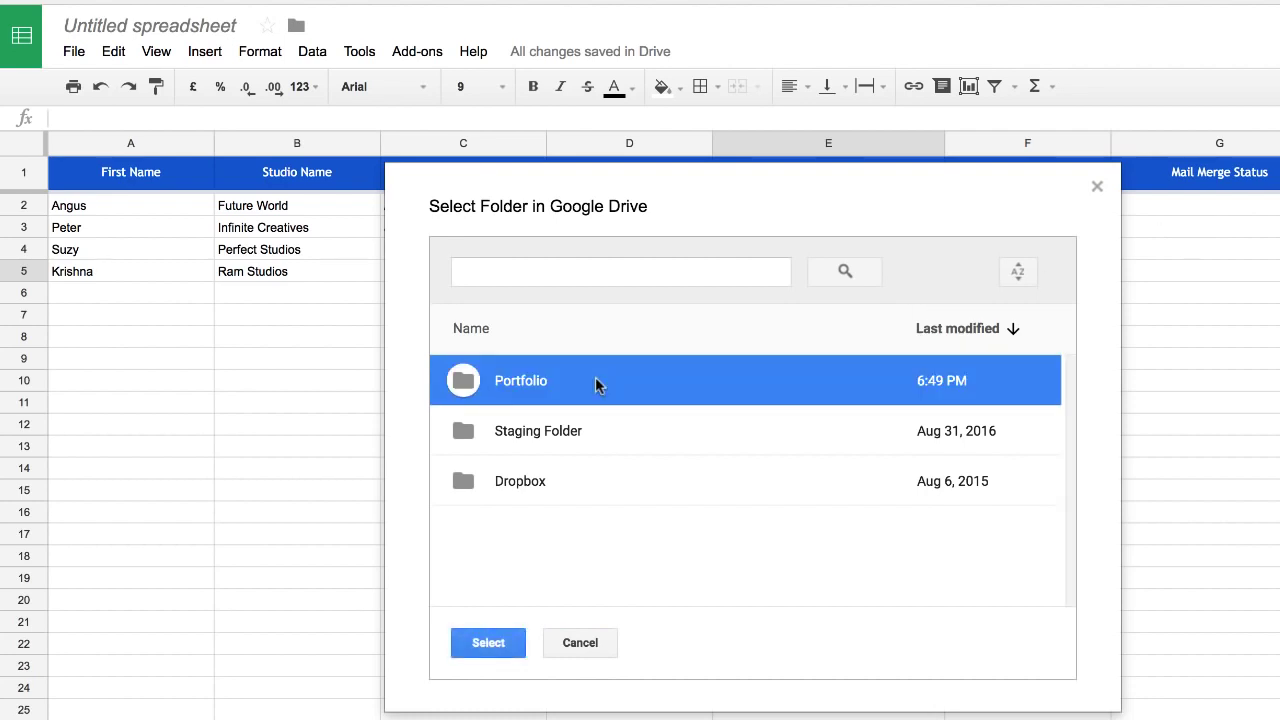
double_click(595, 380)
click(569, 402)
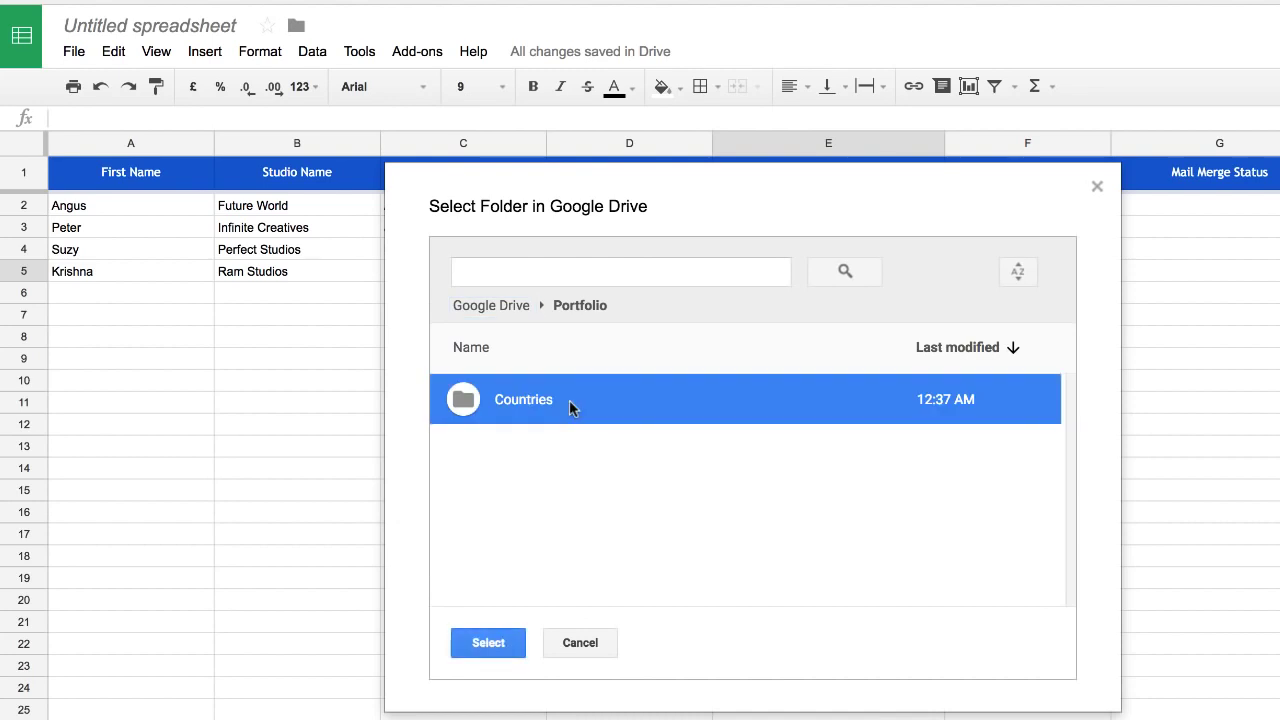
click(487, 643)
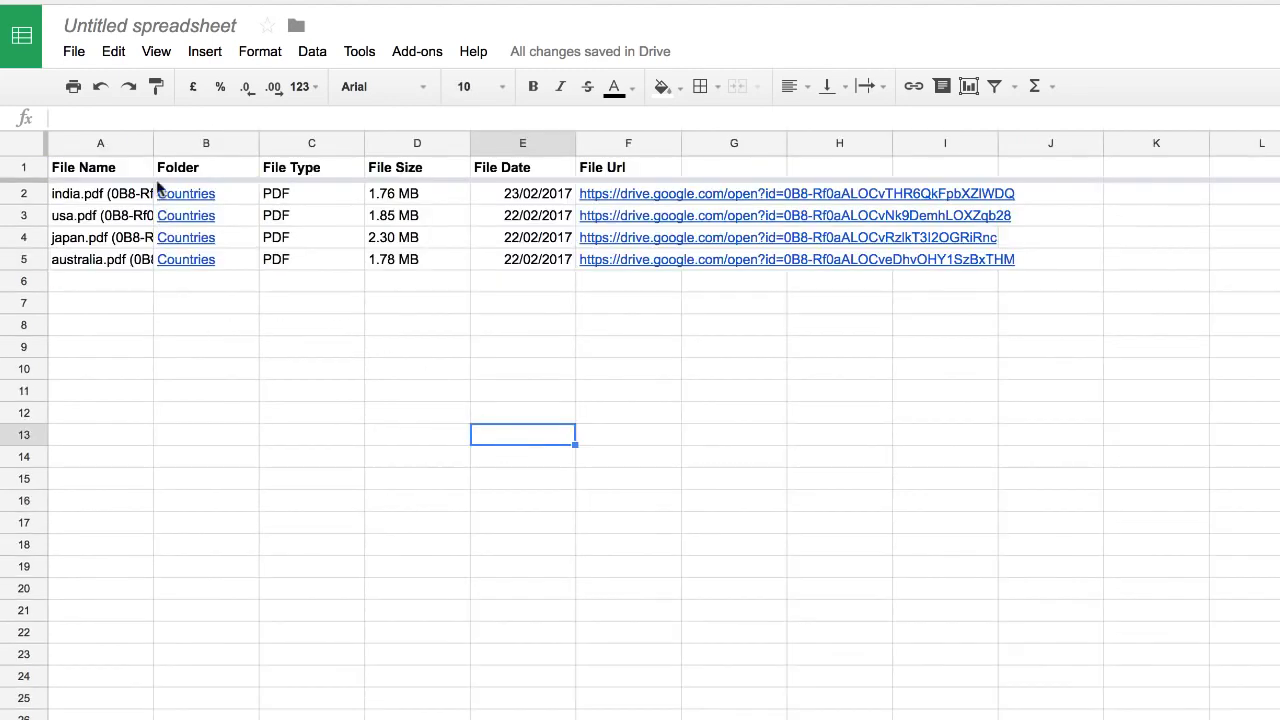
drag(155, 140, 240, 141)
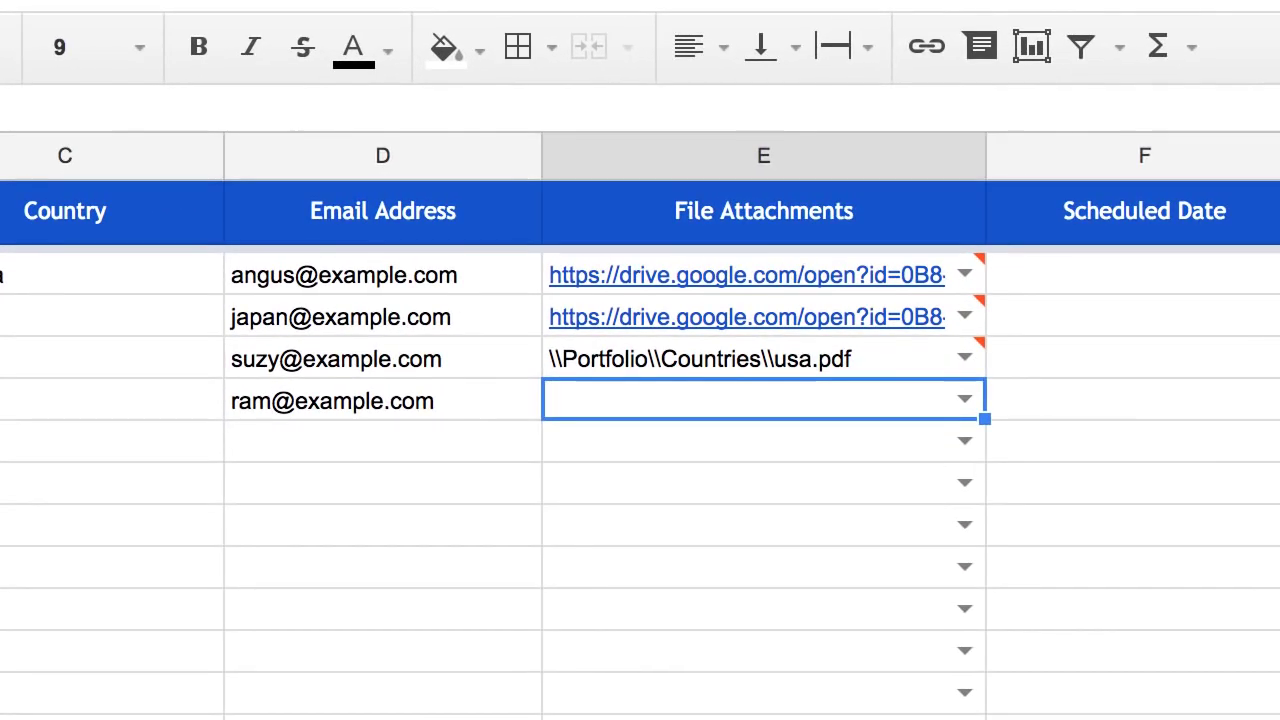
Choose india.pdf from the attachment dropdown for the Ram Studios row and japan.pdf for the Infinite Creatives row
click(962, 399)
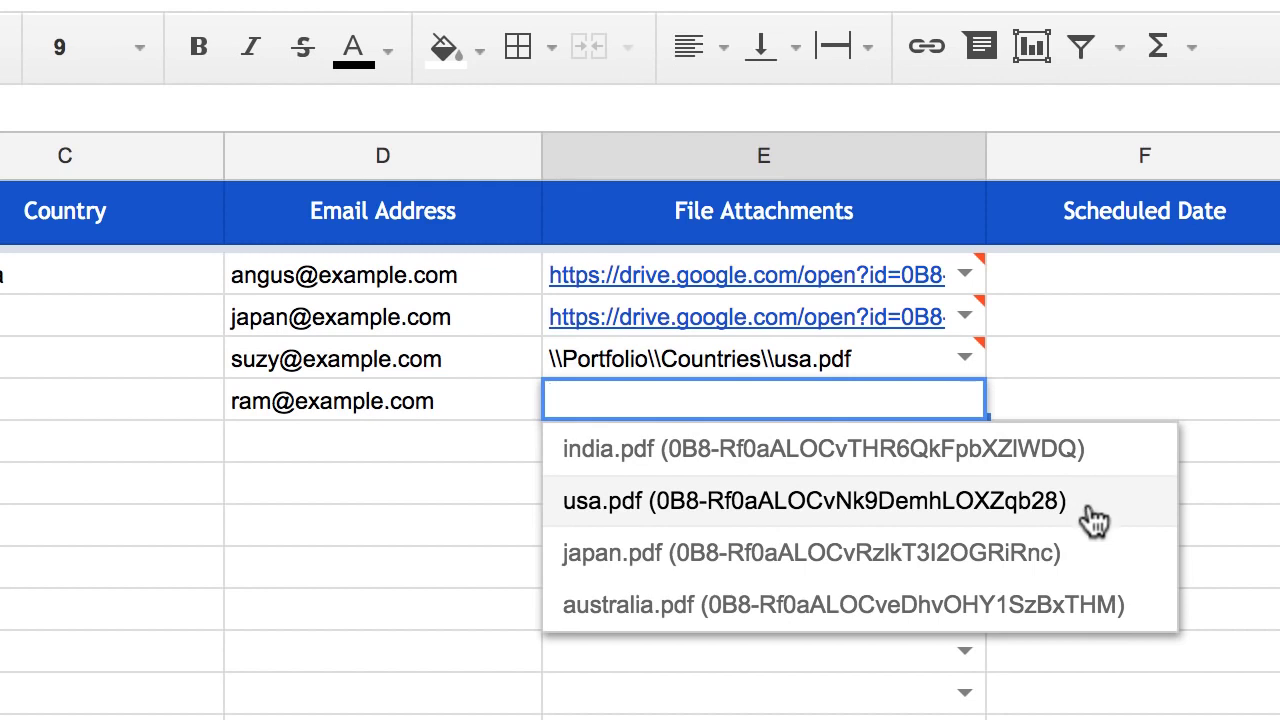
click(1014, 474)
click(486, 694)
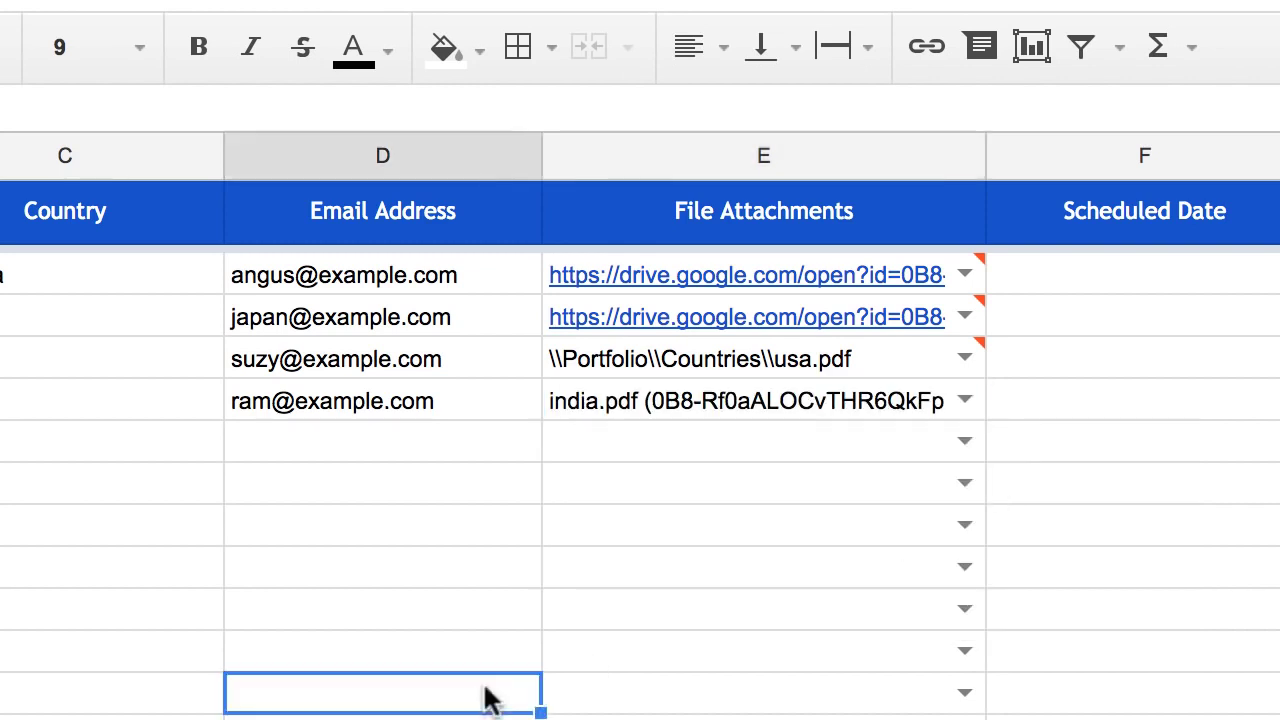
click(703, 485)
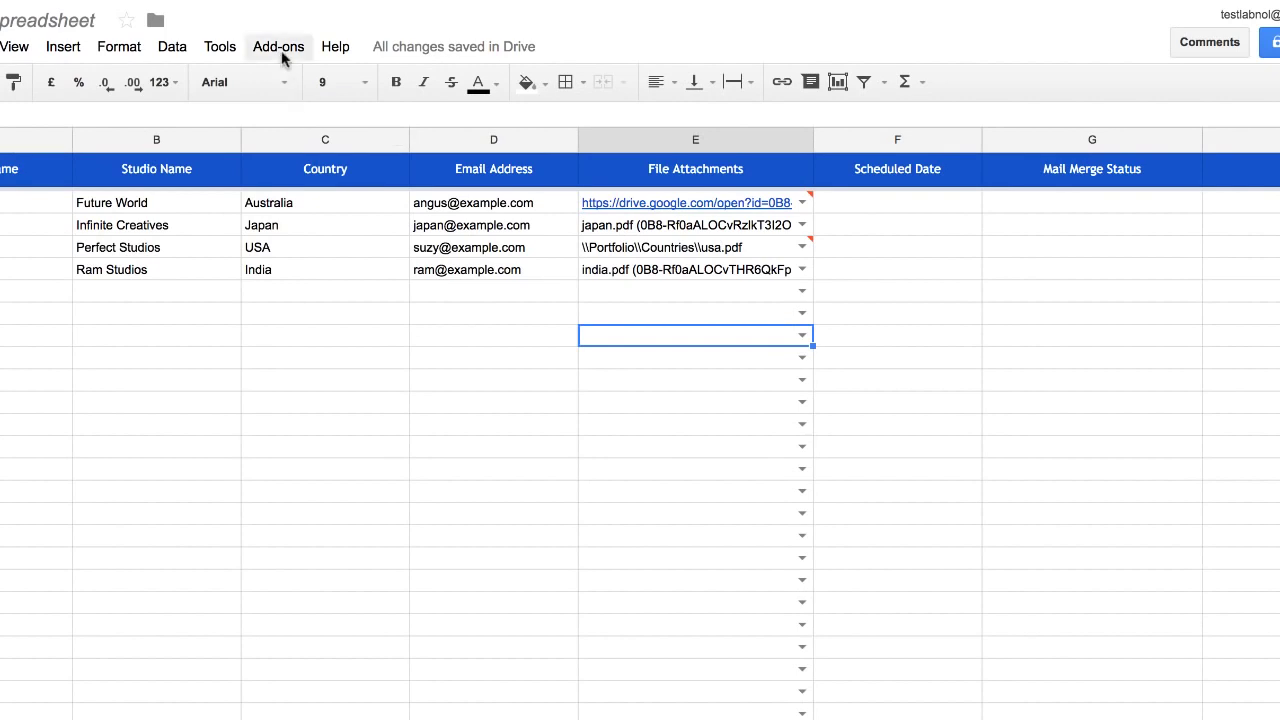
Open the Gmail mail merge configuration with the photographer application template and run the mail merge
click(280, 47)
mouse_move(288, 80)
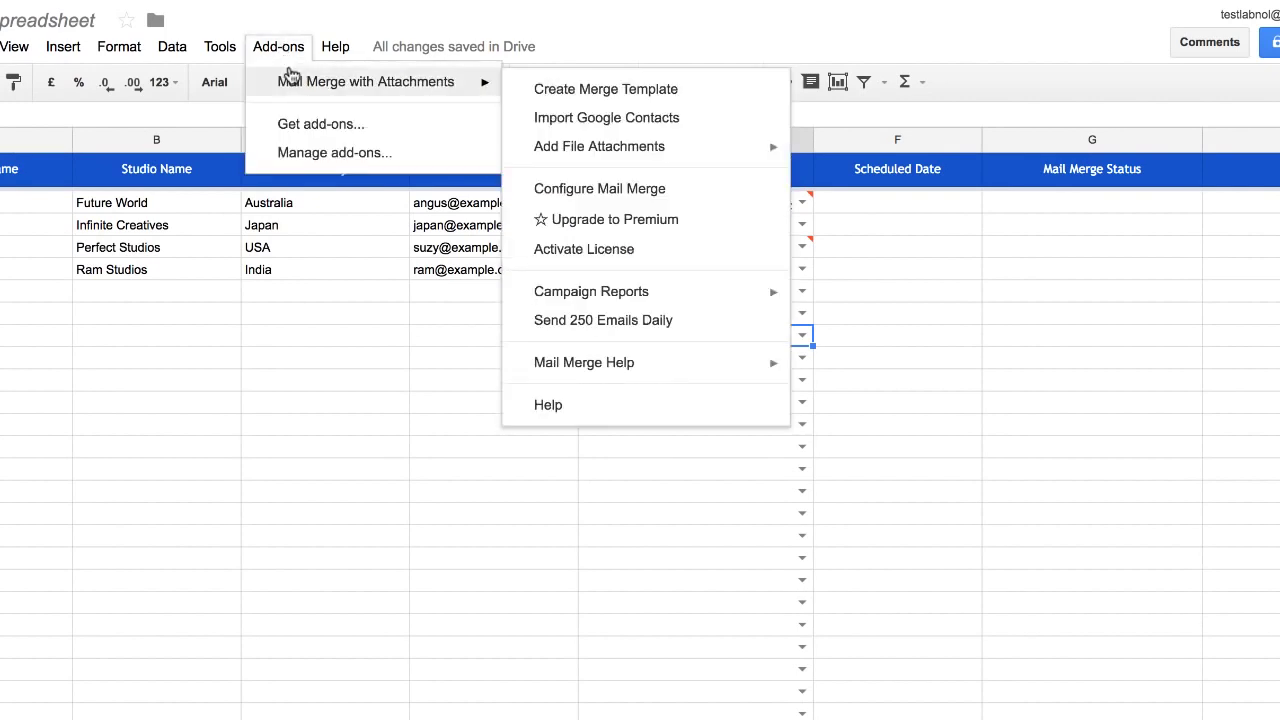
click(666, 188)
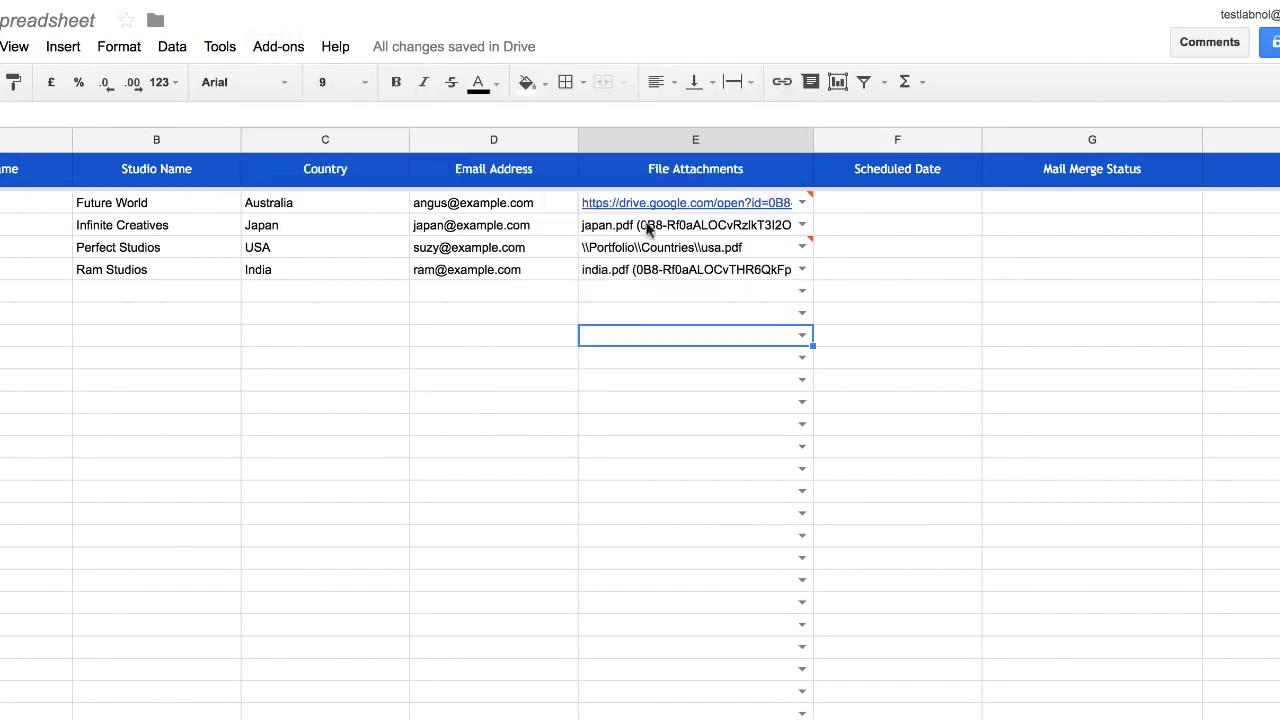
click(432, 596)
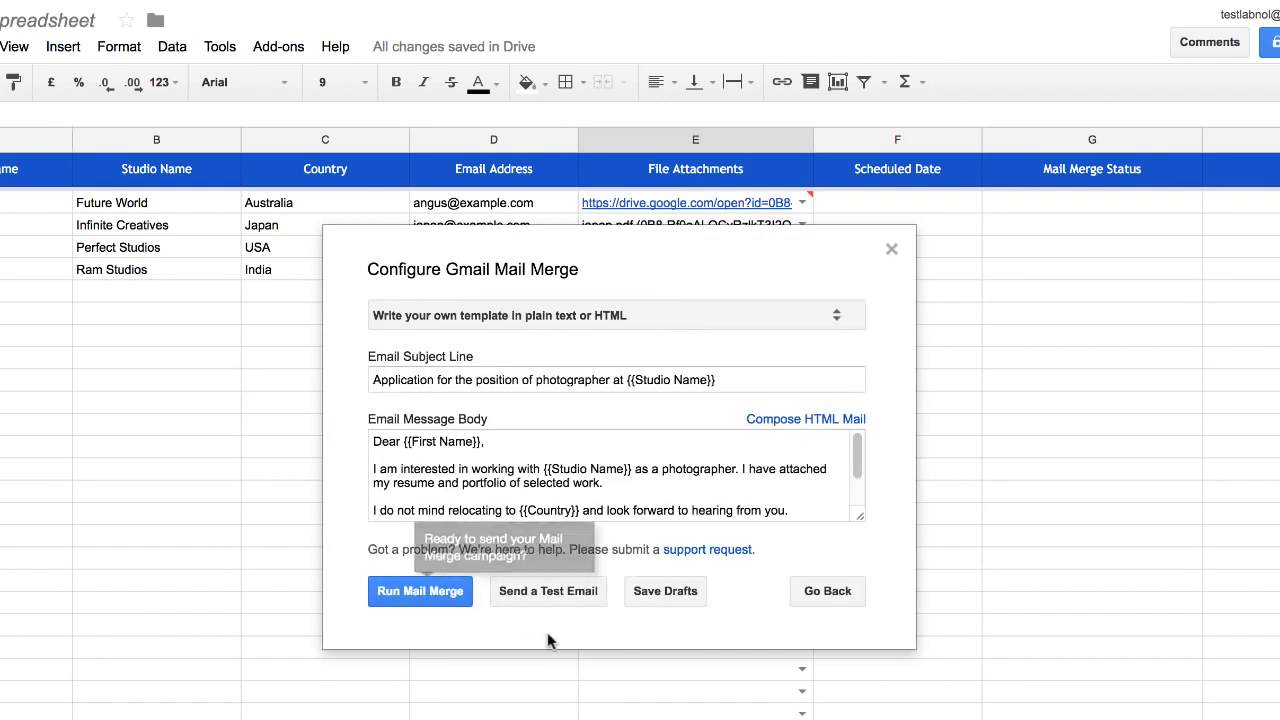
click(449, 595)
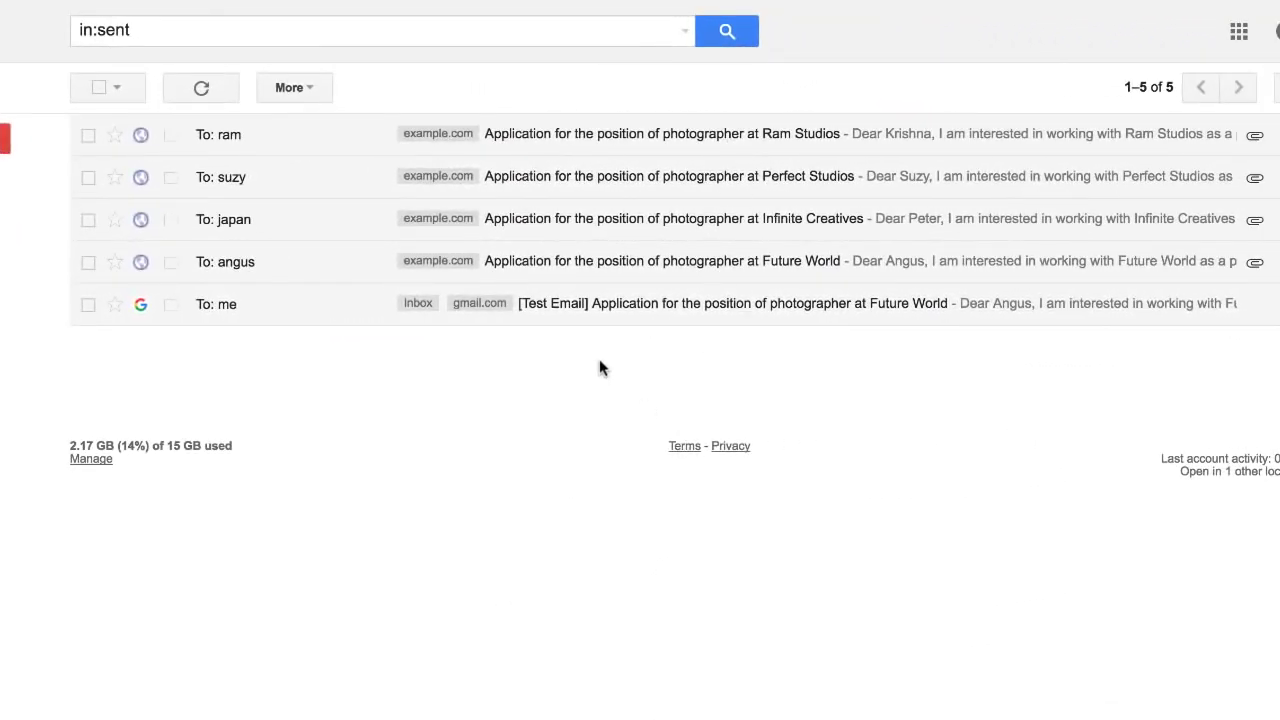
Open the sent Future World application in Gmail and check its personalized studio name, country and attachments
click(826, 268)
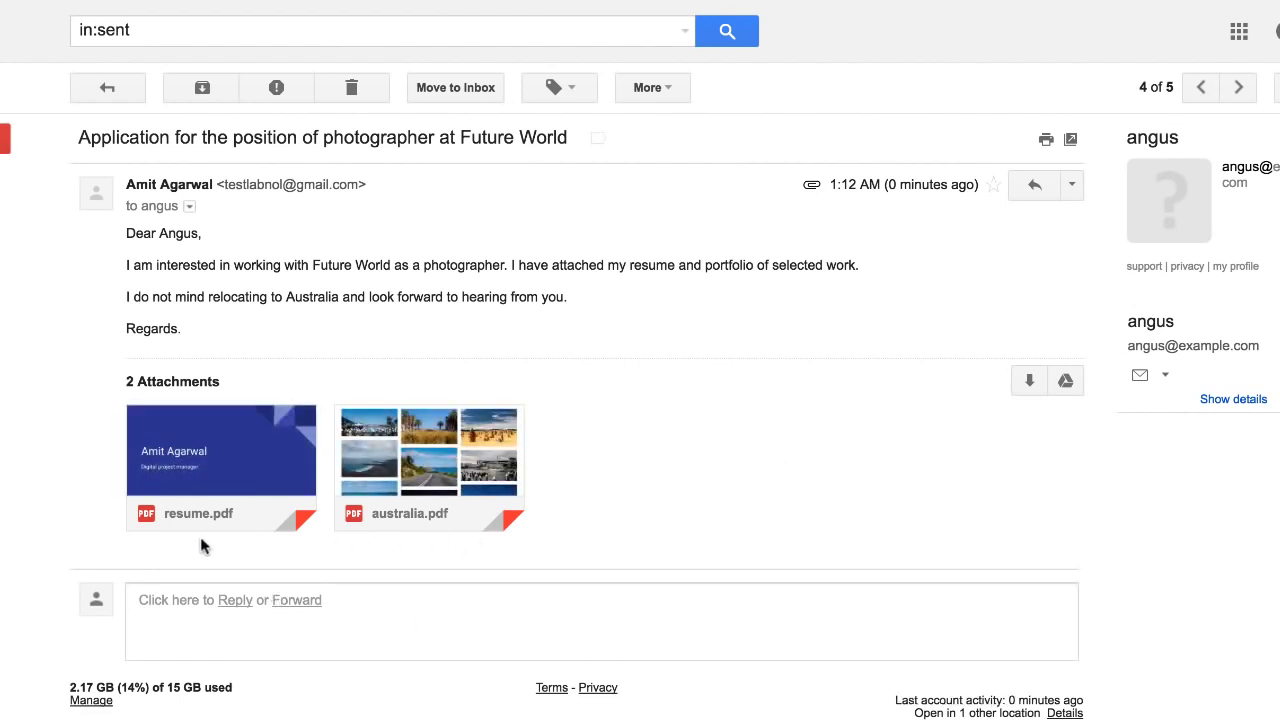
double_click(313, 299)
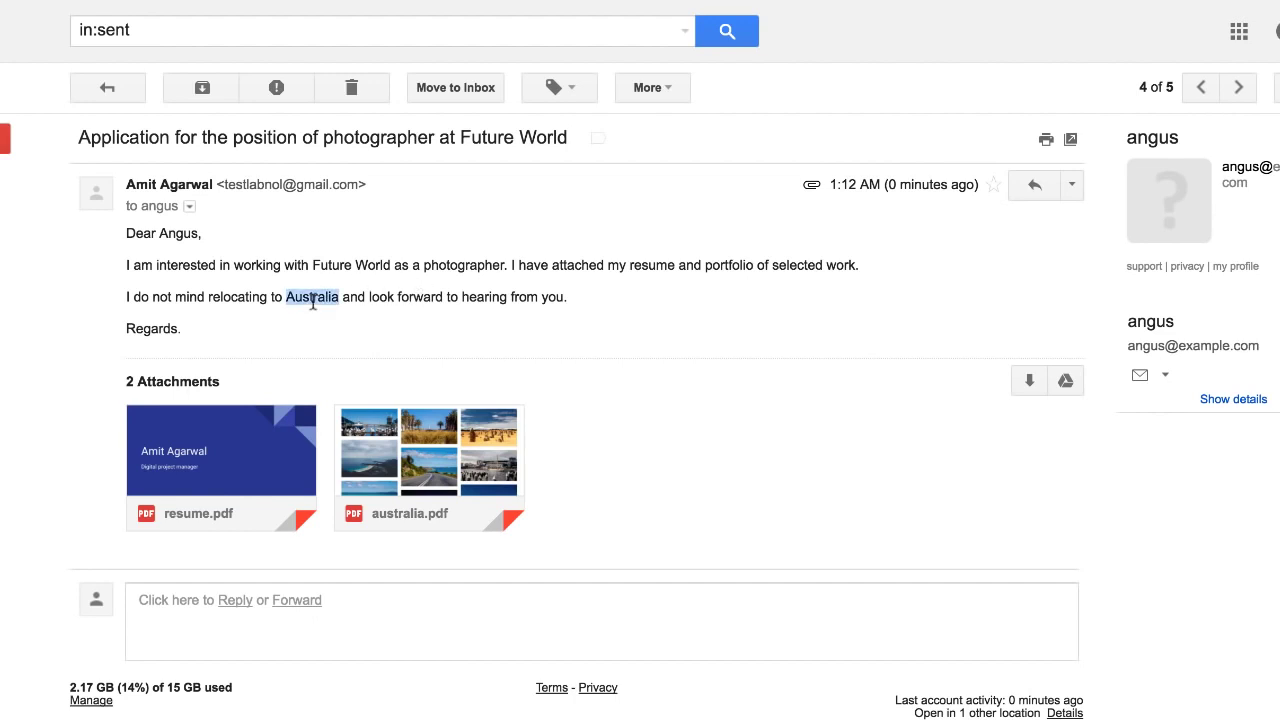
double_click(335, 266)
drag(335, 266, 377, 260)
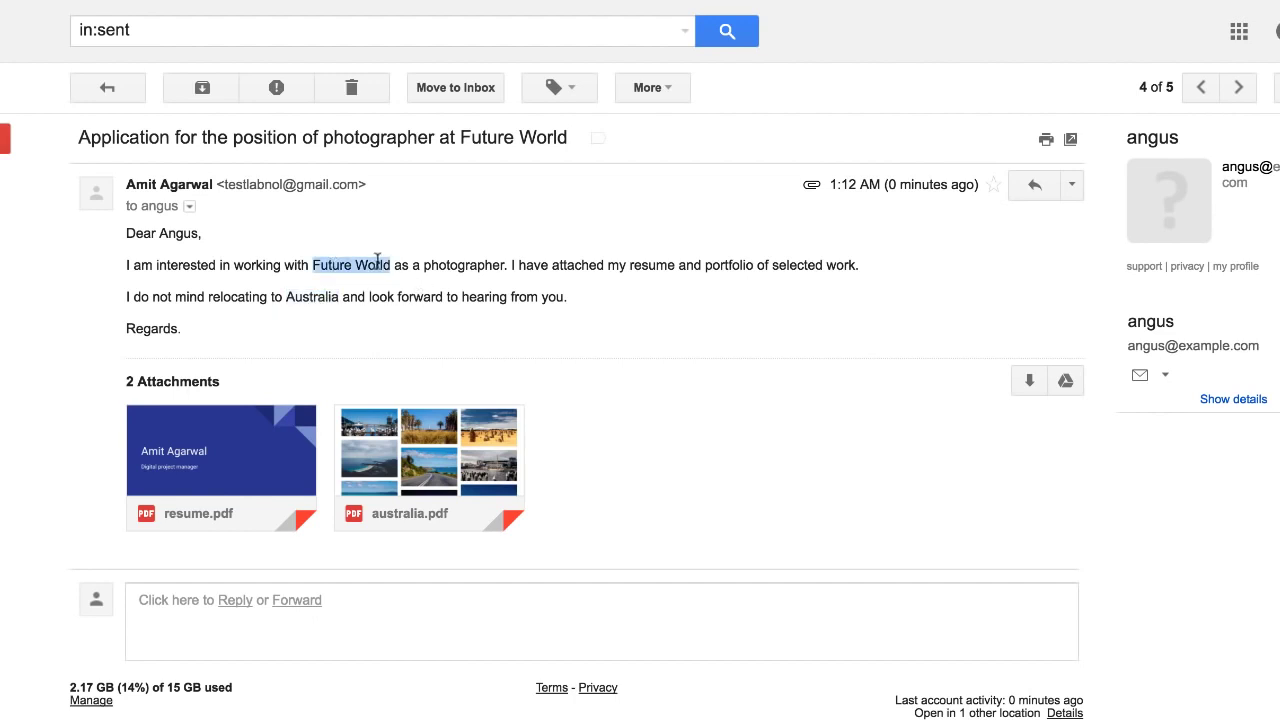
click(530, 323)
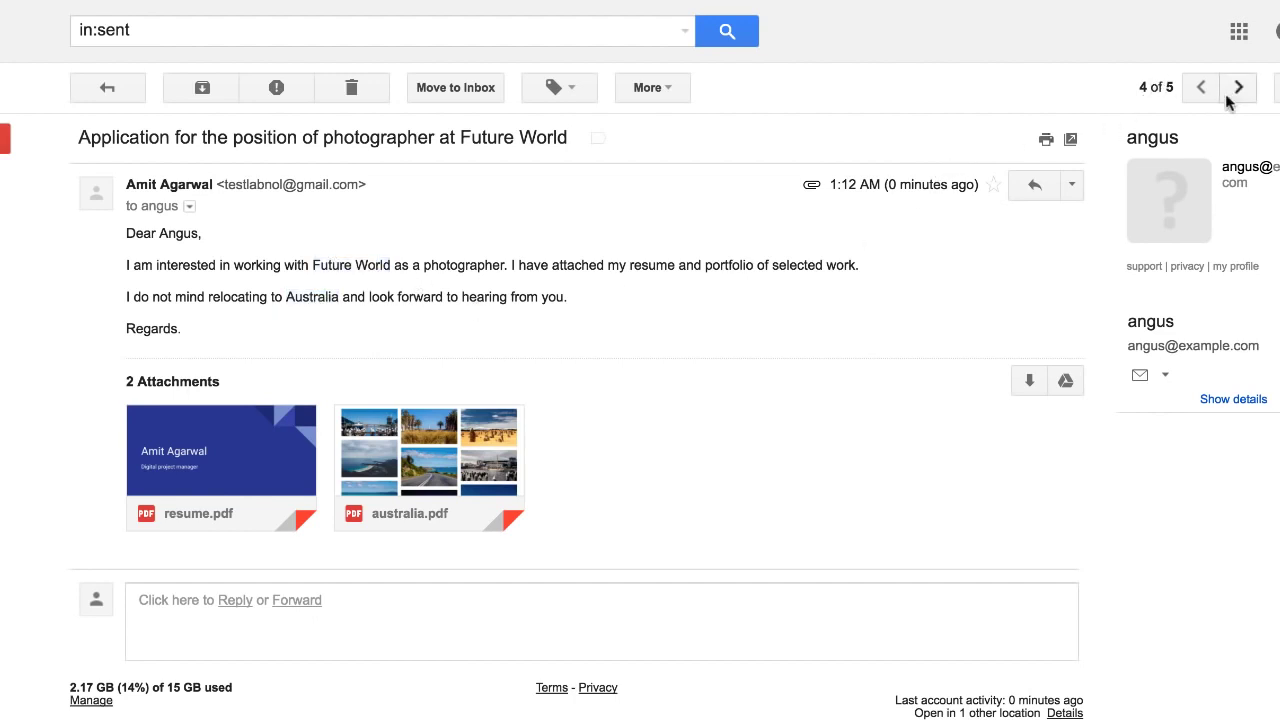